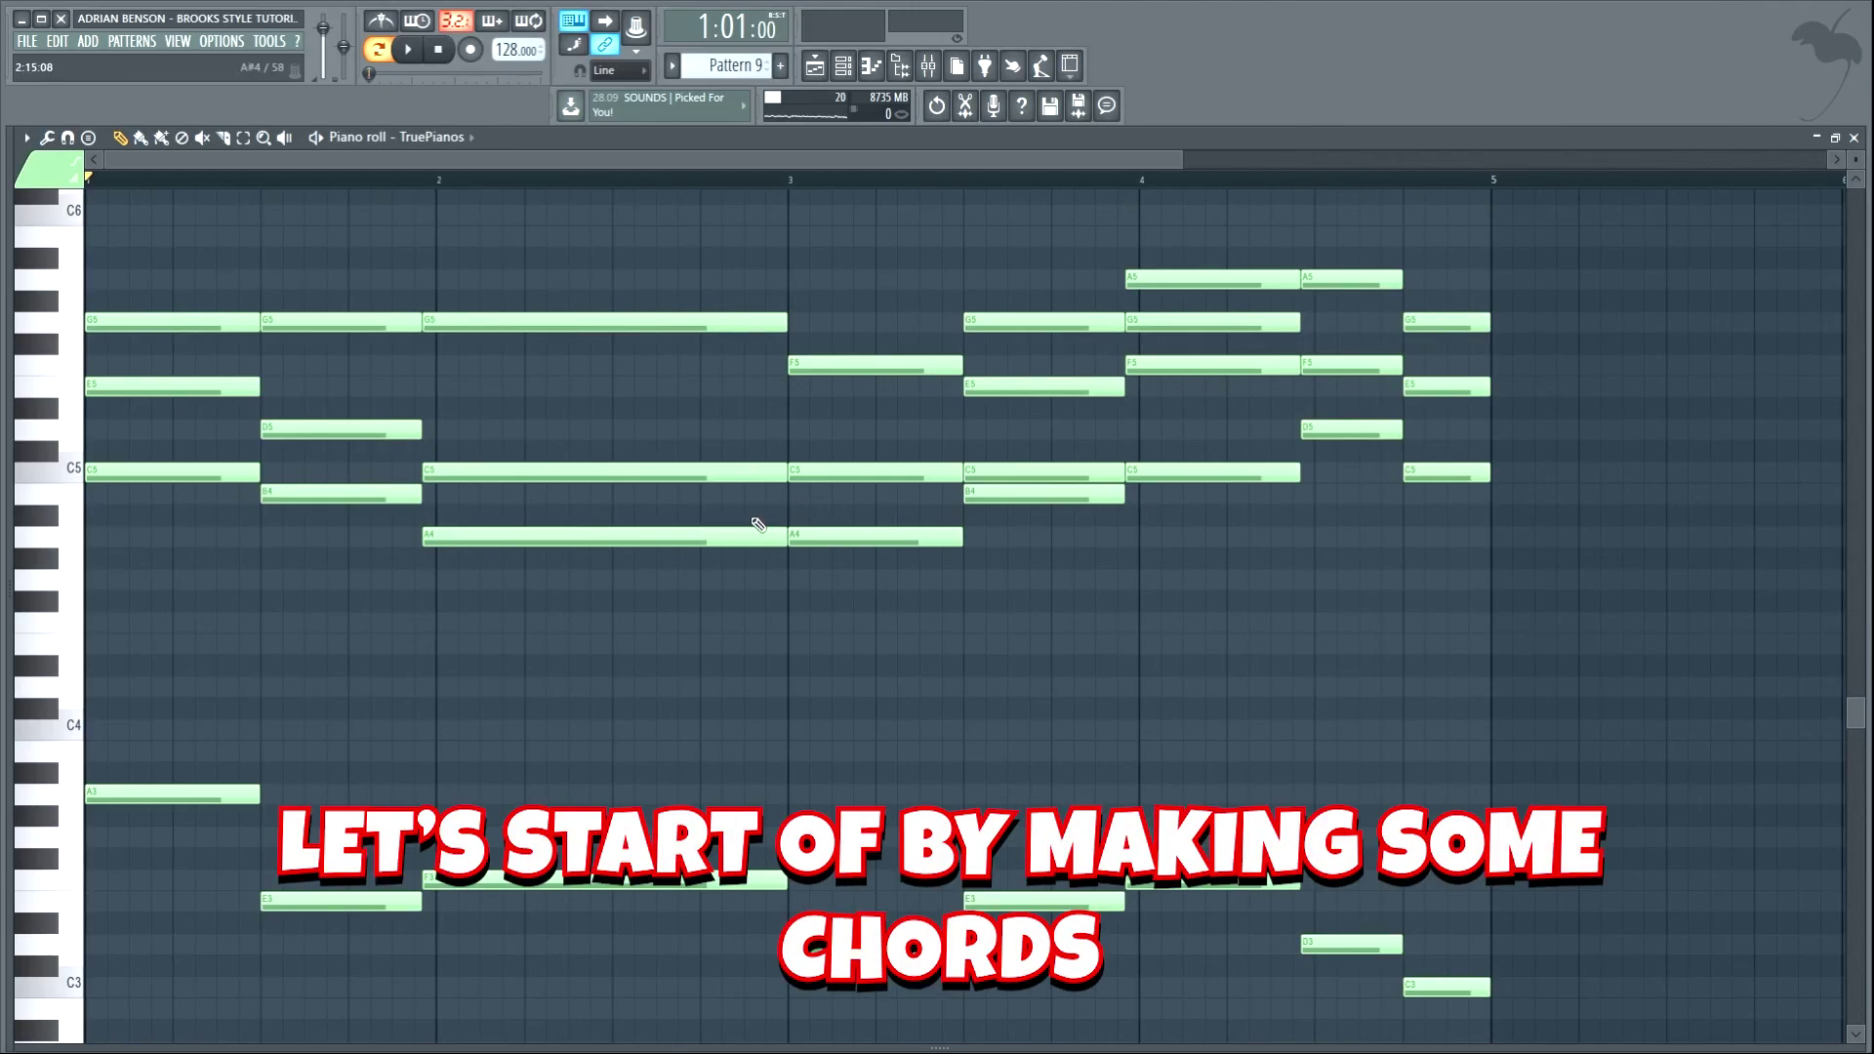
Play the four-bar TruePianos chord progression in the piano roll.
{"action": "key", "text": "space"}
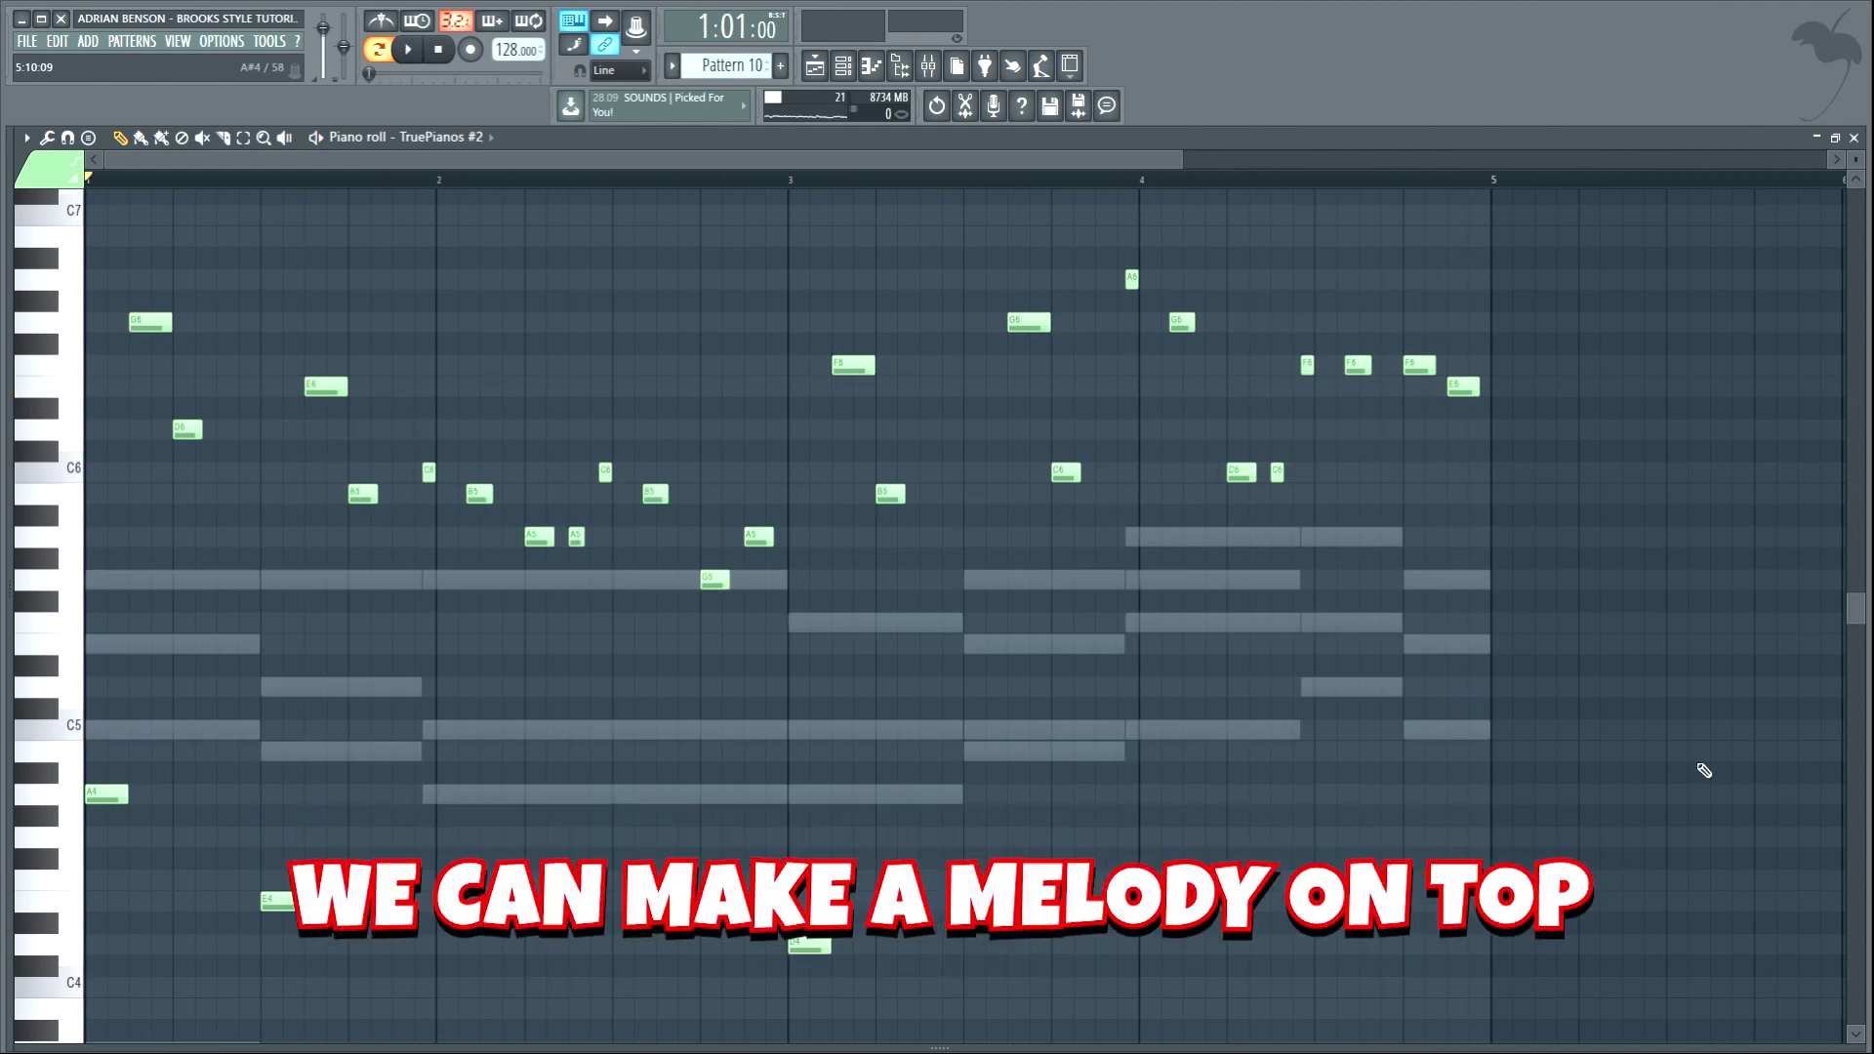
Play and stop the TruePianos #2 melody, then play the Sylenth1 #2 lead layer.
{"action": "key", "text": "space"}
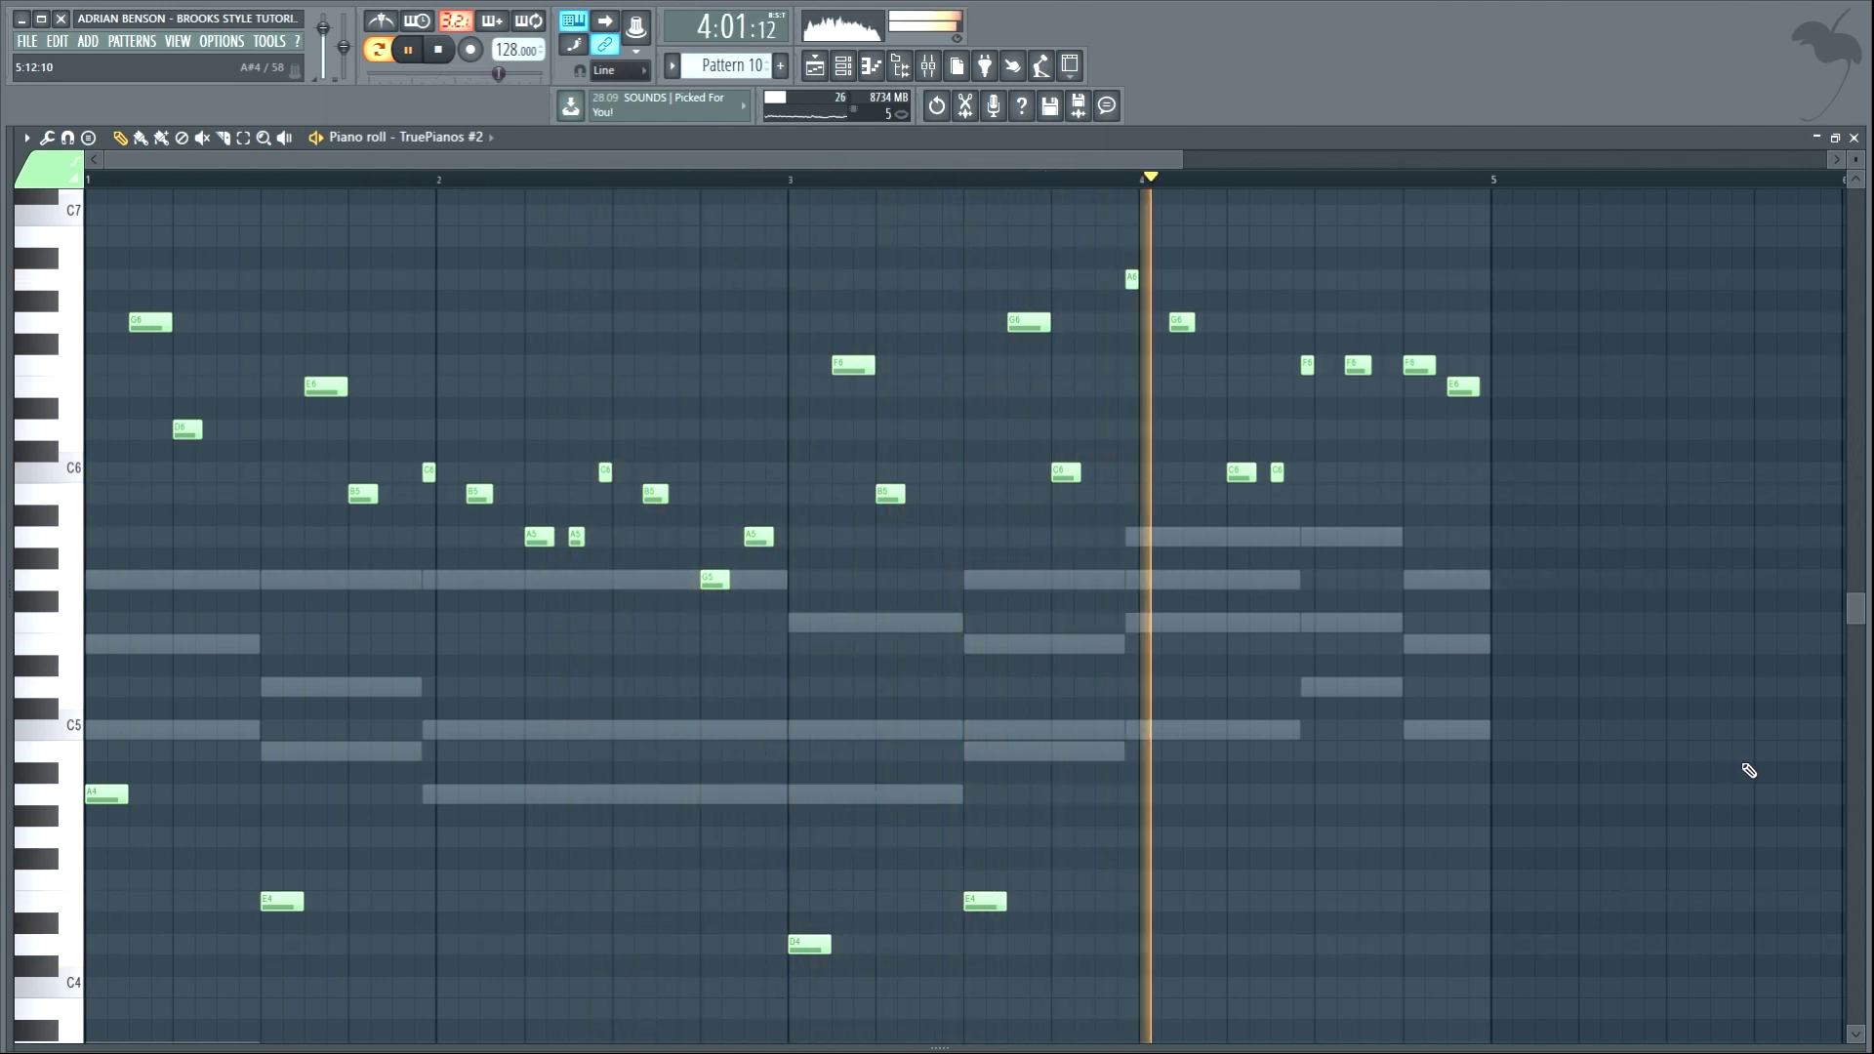
{"action": "key", "text": "space"}
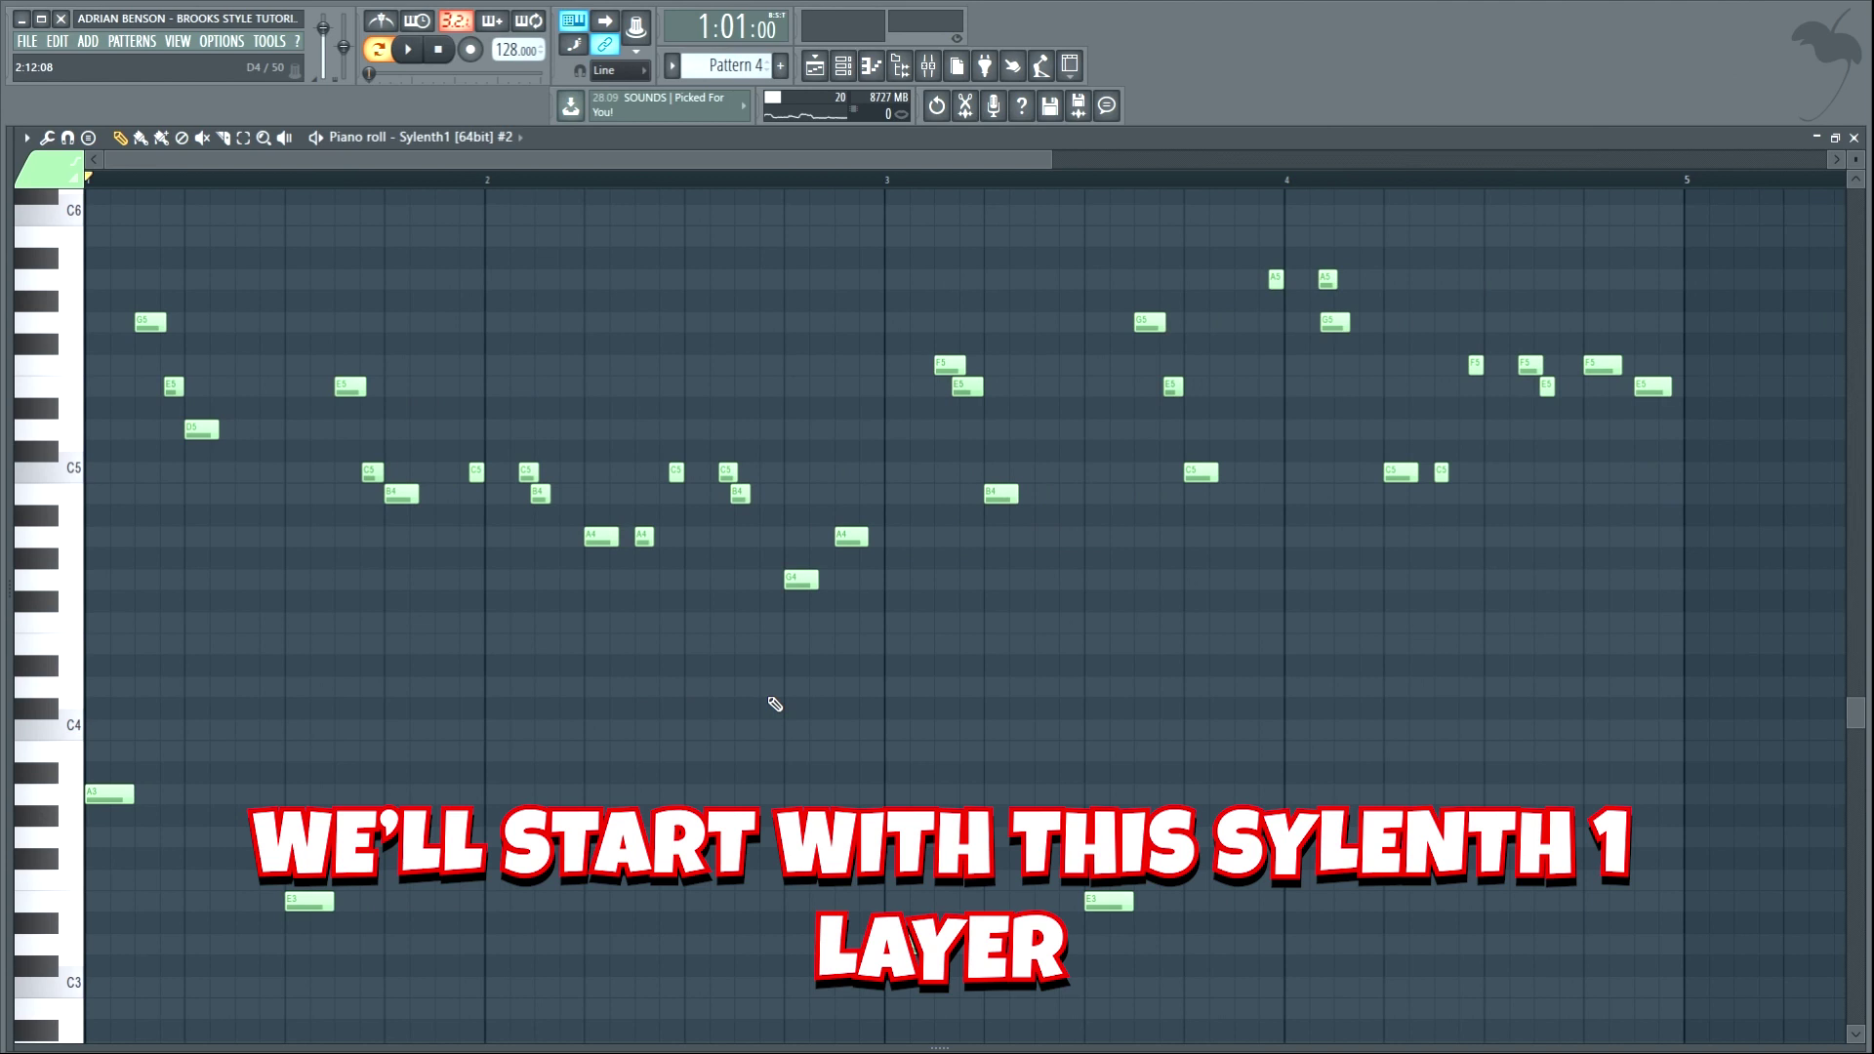
{"action": "key", "text": "space"}
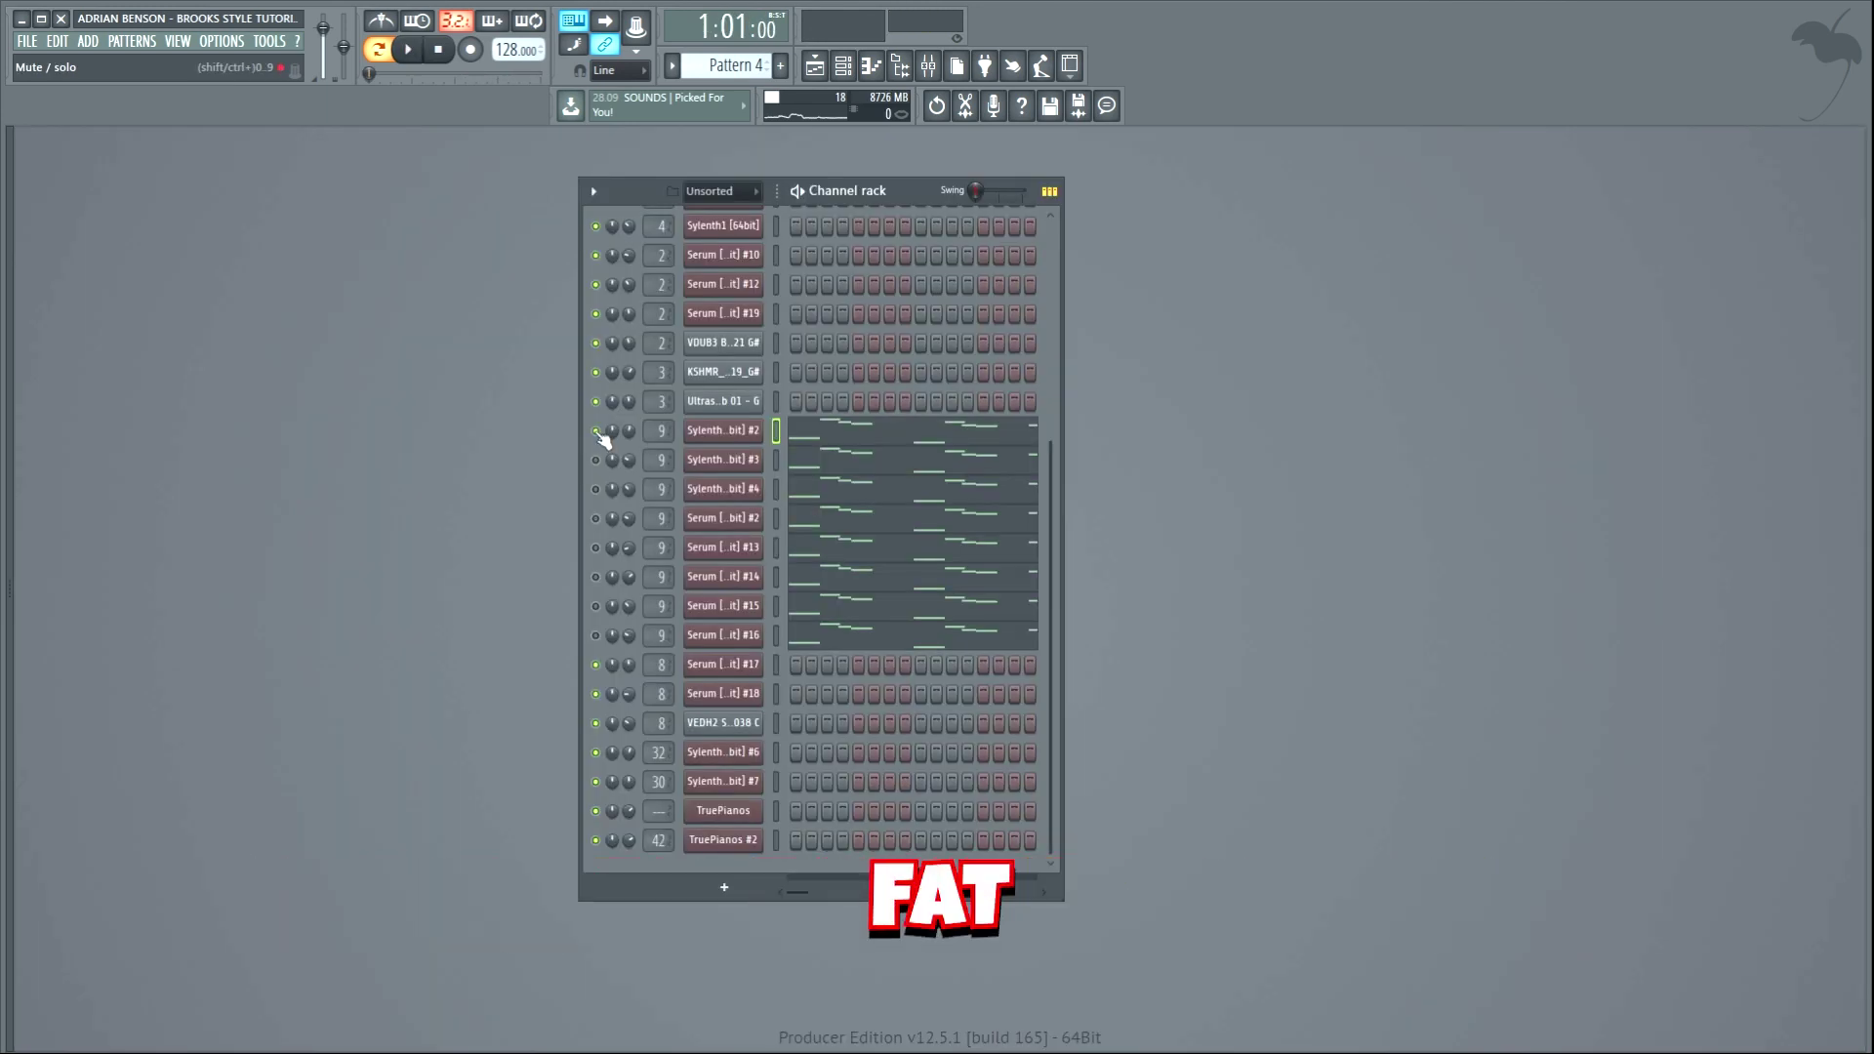
Play the lead pattern and unmute the whole stack of lead channels in the Channel Rack.
{"action": "key", "text": "space"}
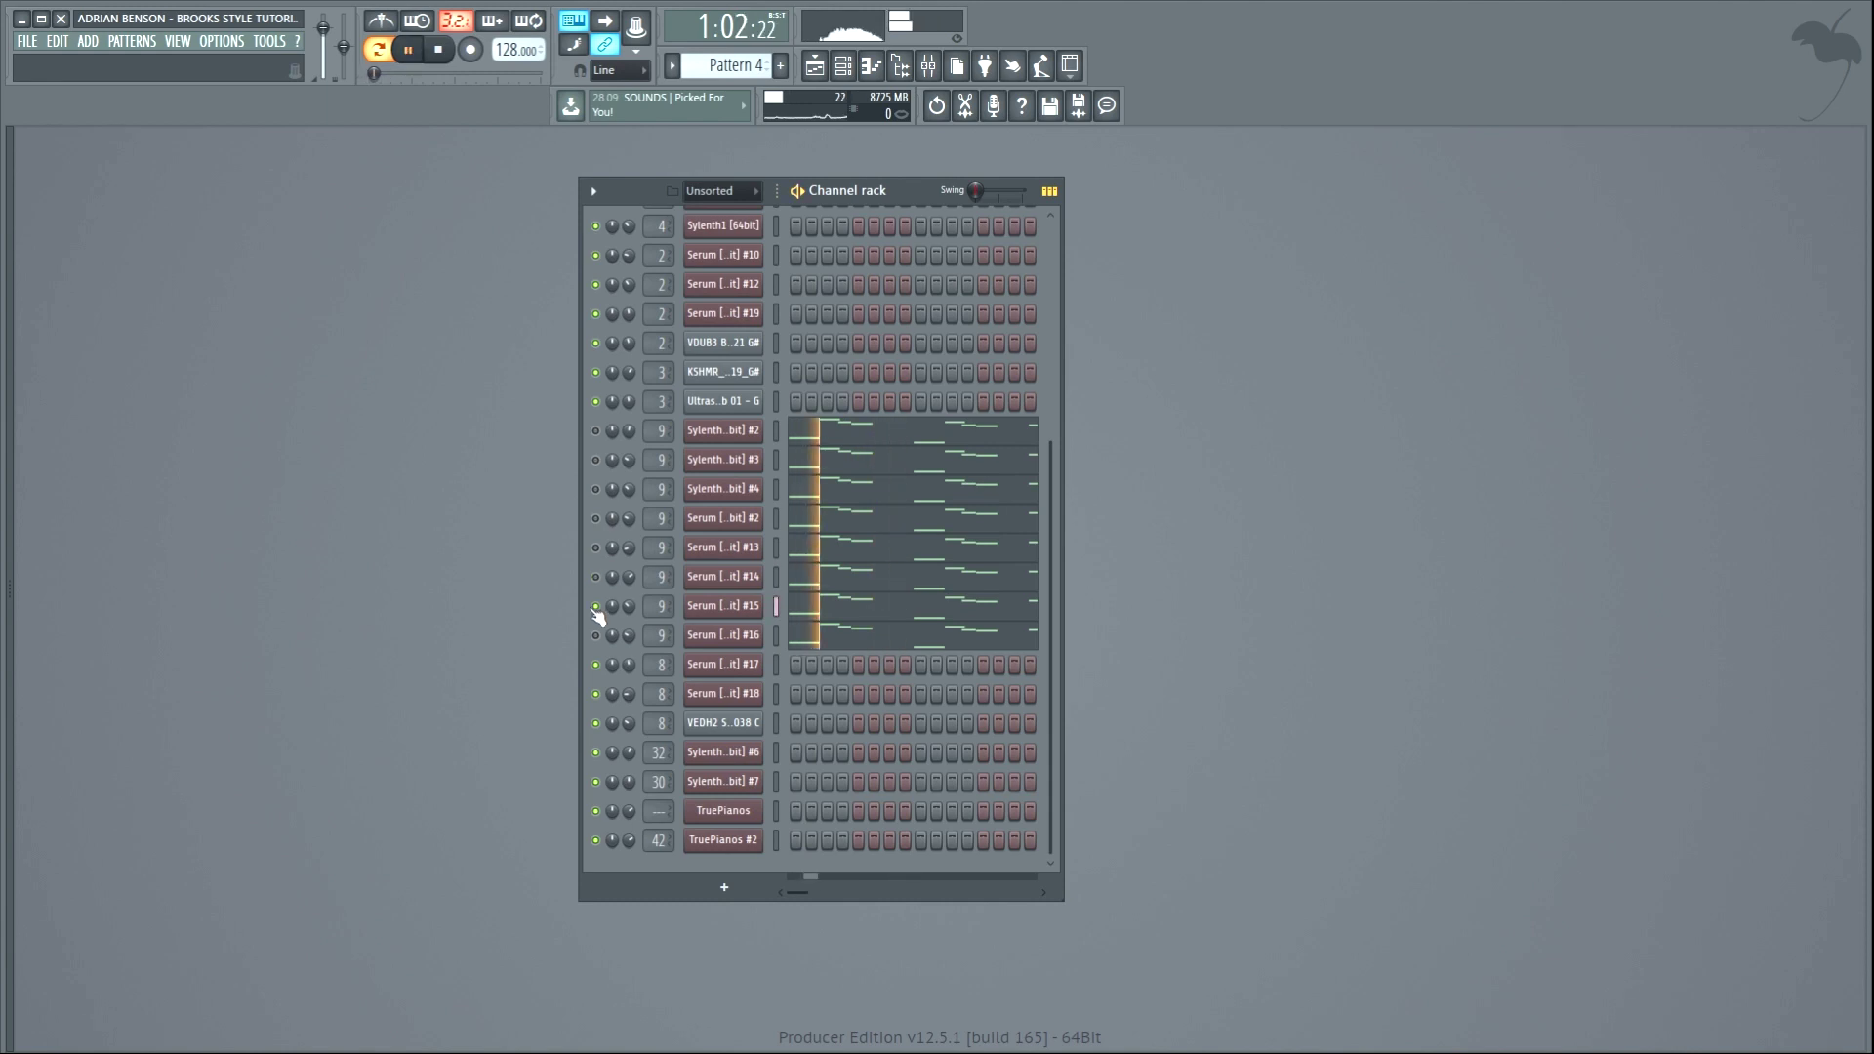
{"action": "left_click_drag", "start_coordinate": [598, 636], "coordinate": [597, 431]}
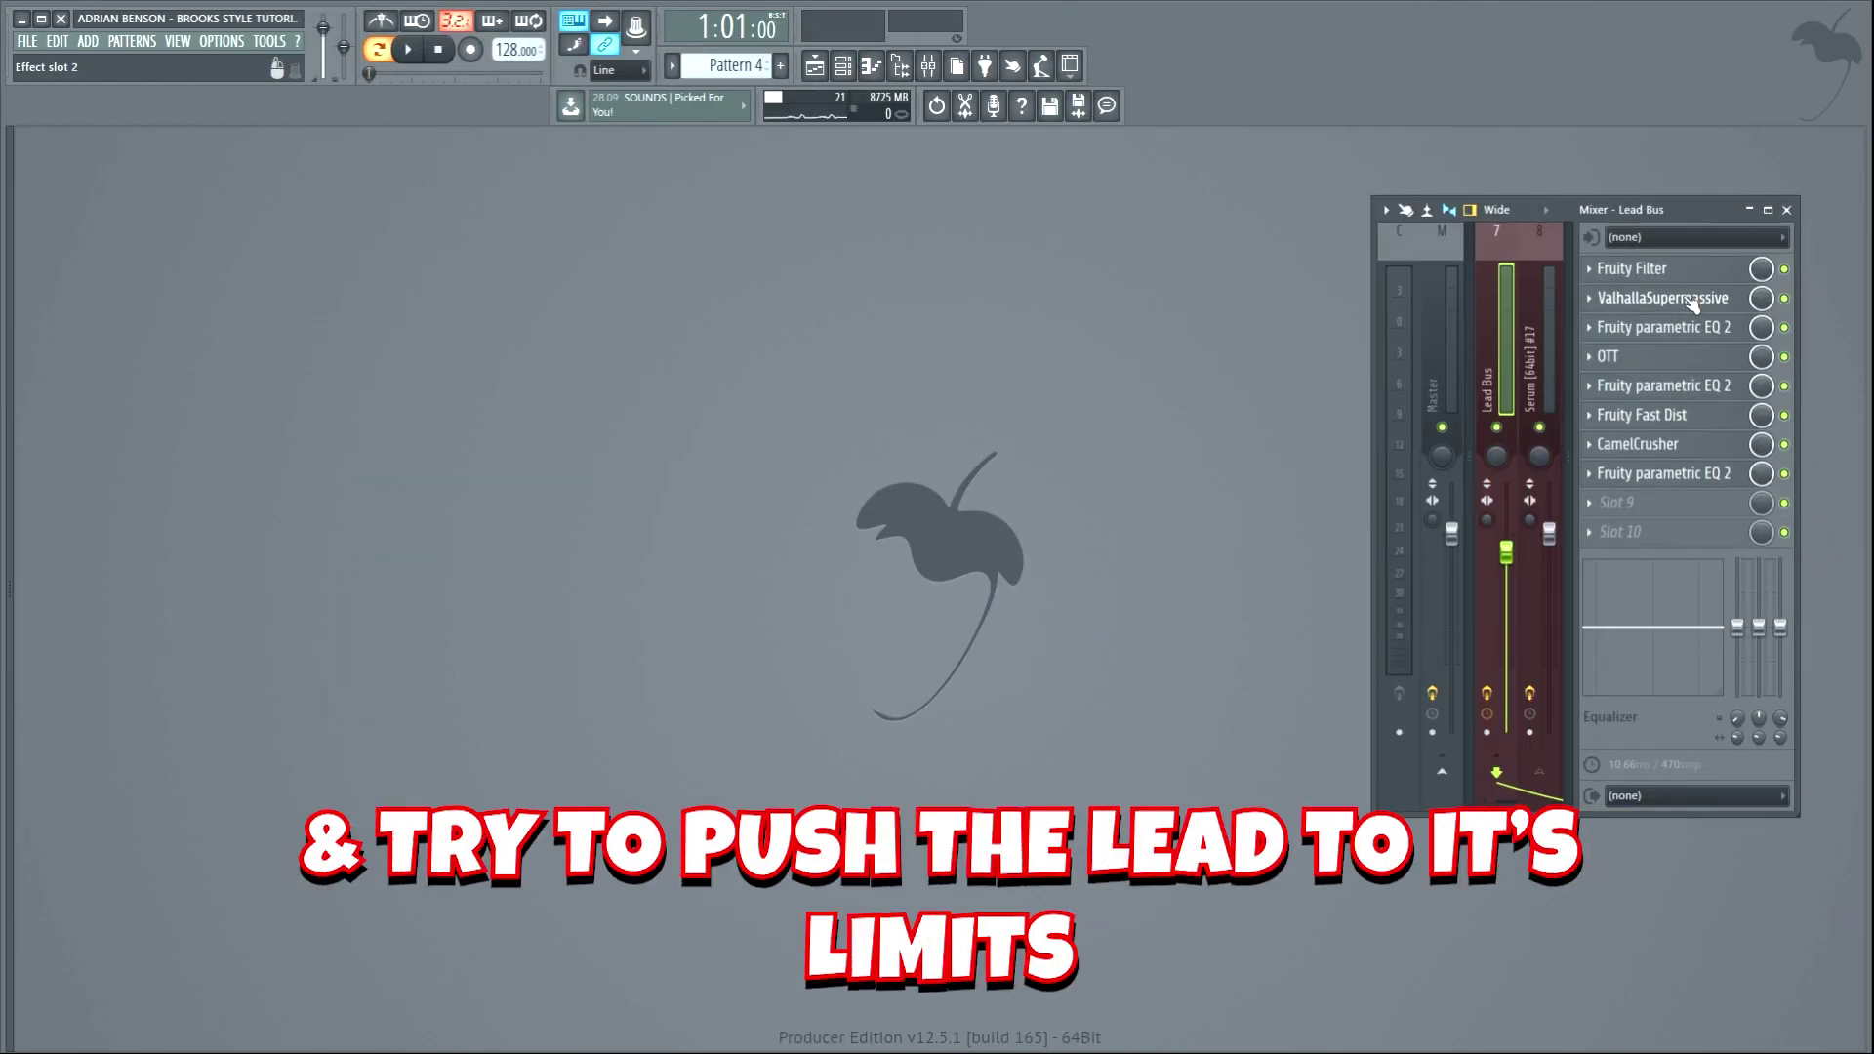
Inspect Valhalla, OTT, Fast Dist, CamelCrusher and three EQs on Lead Bus, then play the lead.
{"action": "left_click", "coordinate": [1694, 304]}
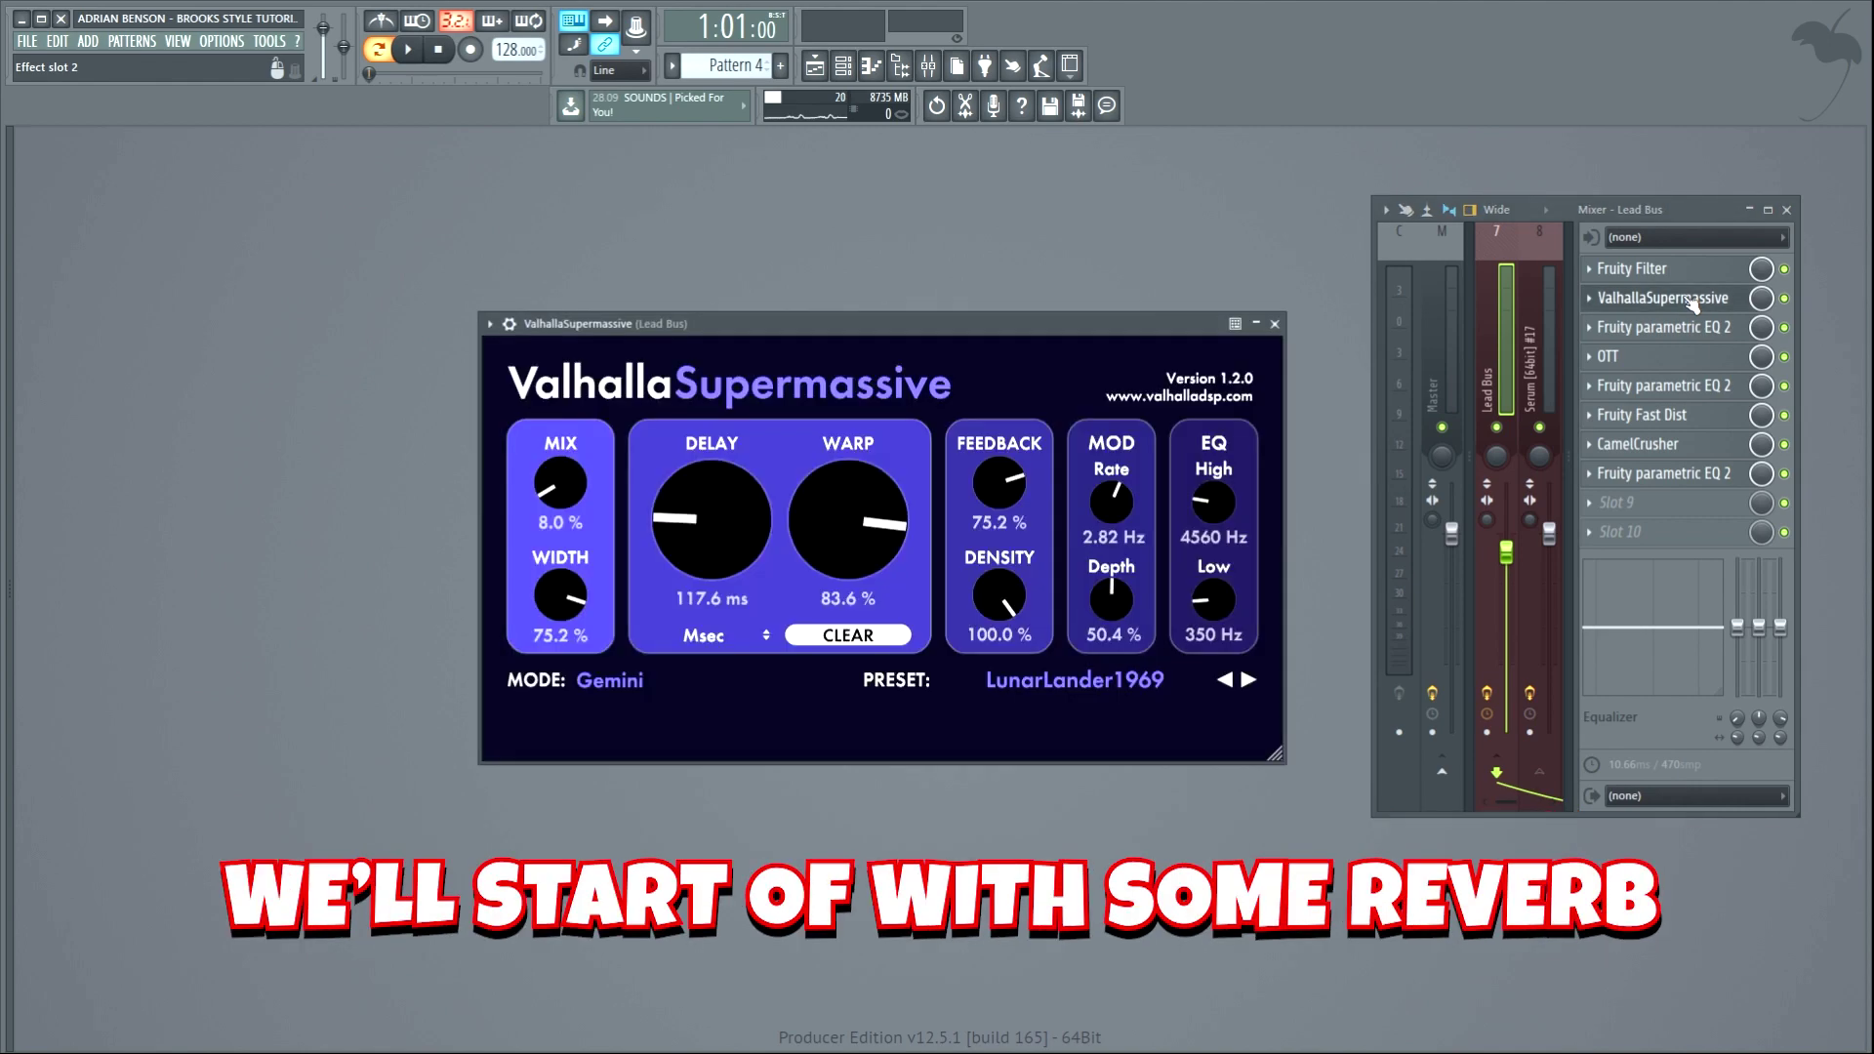
{"action": "left_click", "coordinate": [1673, 332]}
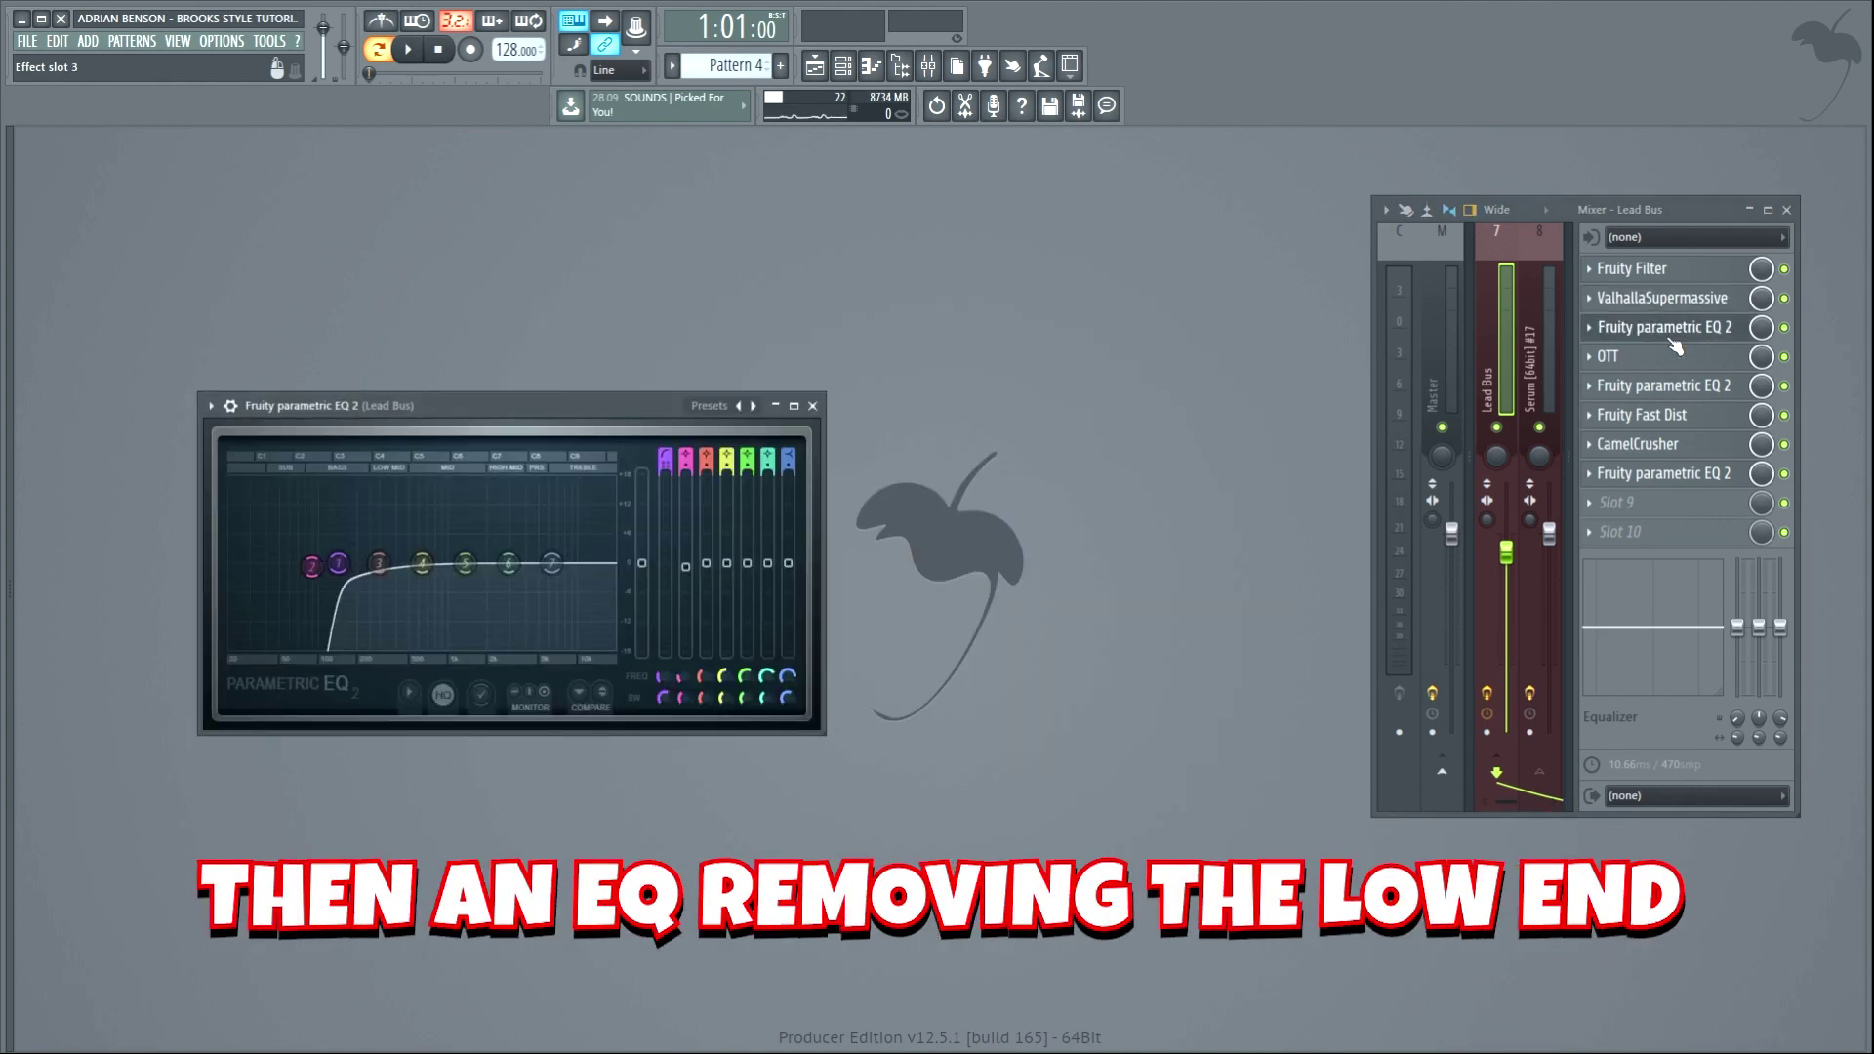
{"action": "left_click", "coordinate": [1666, 359]}
{"action": "left_click", "coordinate": [1671, 387]}
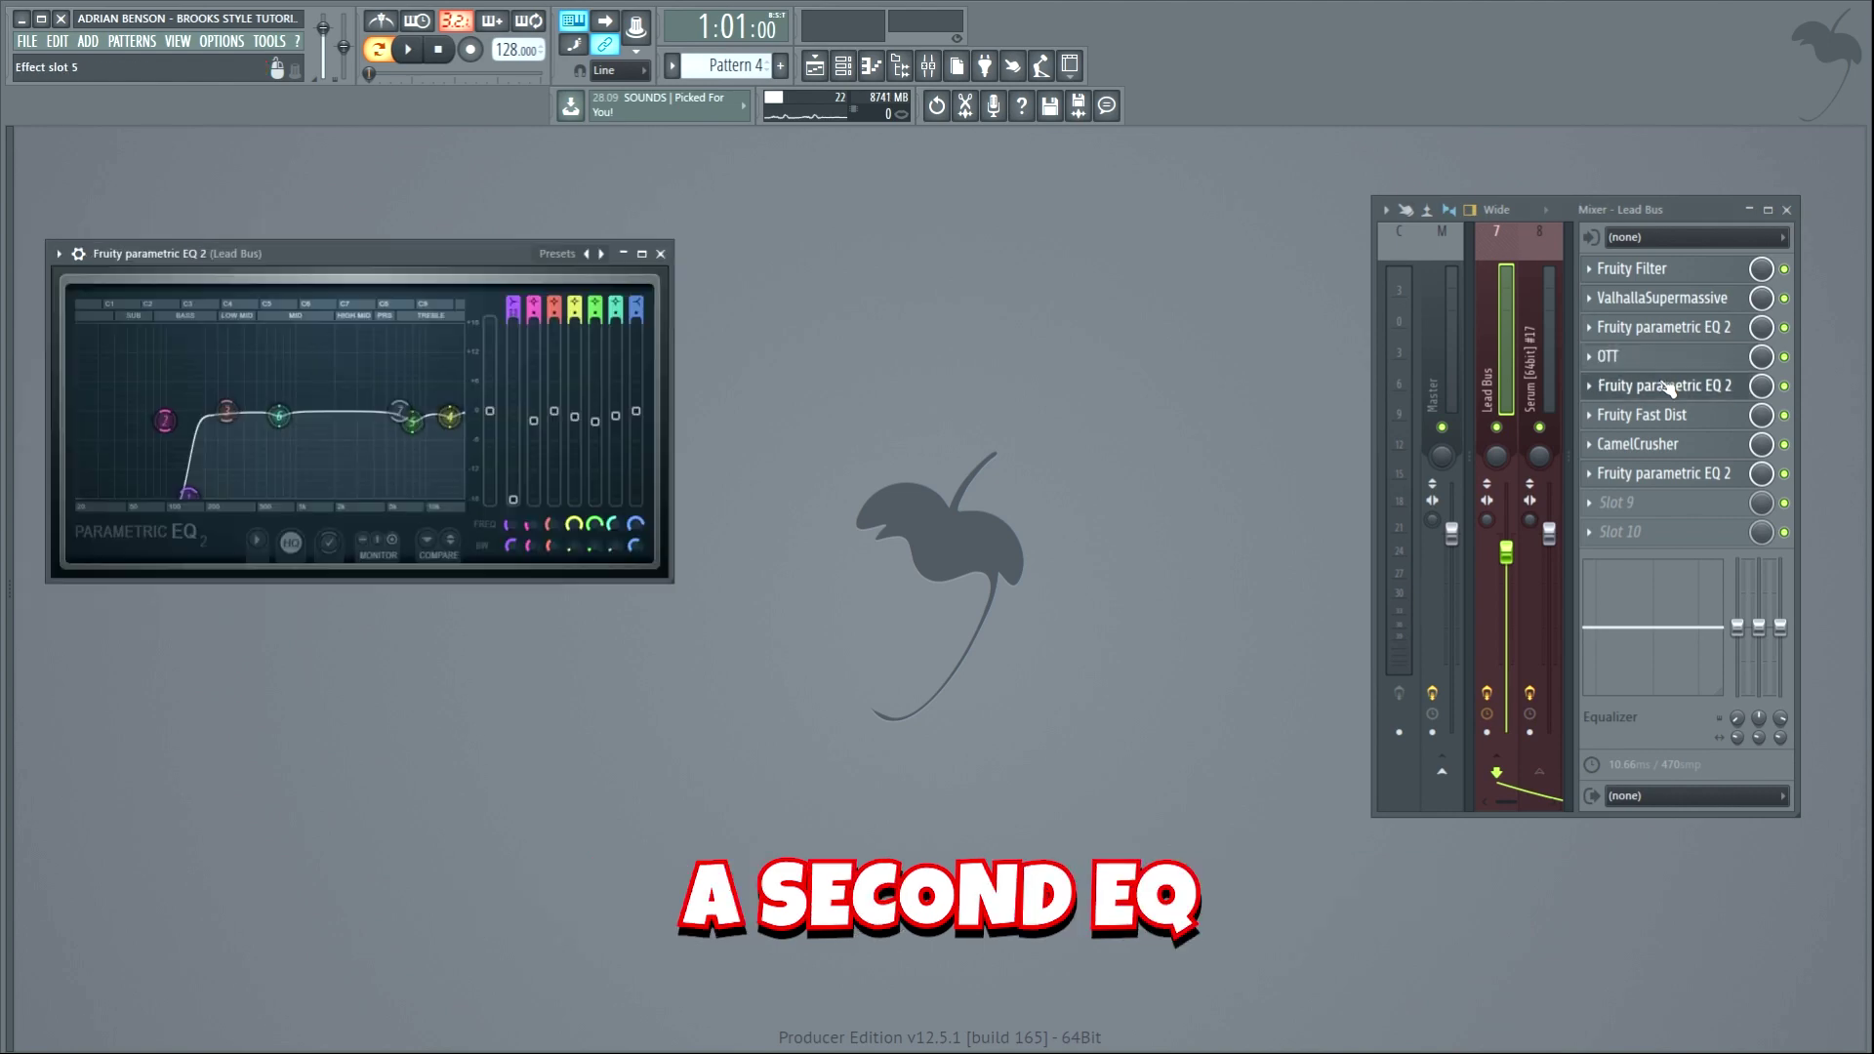
{"action": "left_click", "coordinate": [1683, 418]}
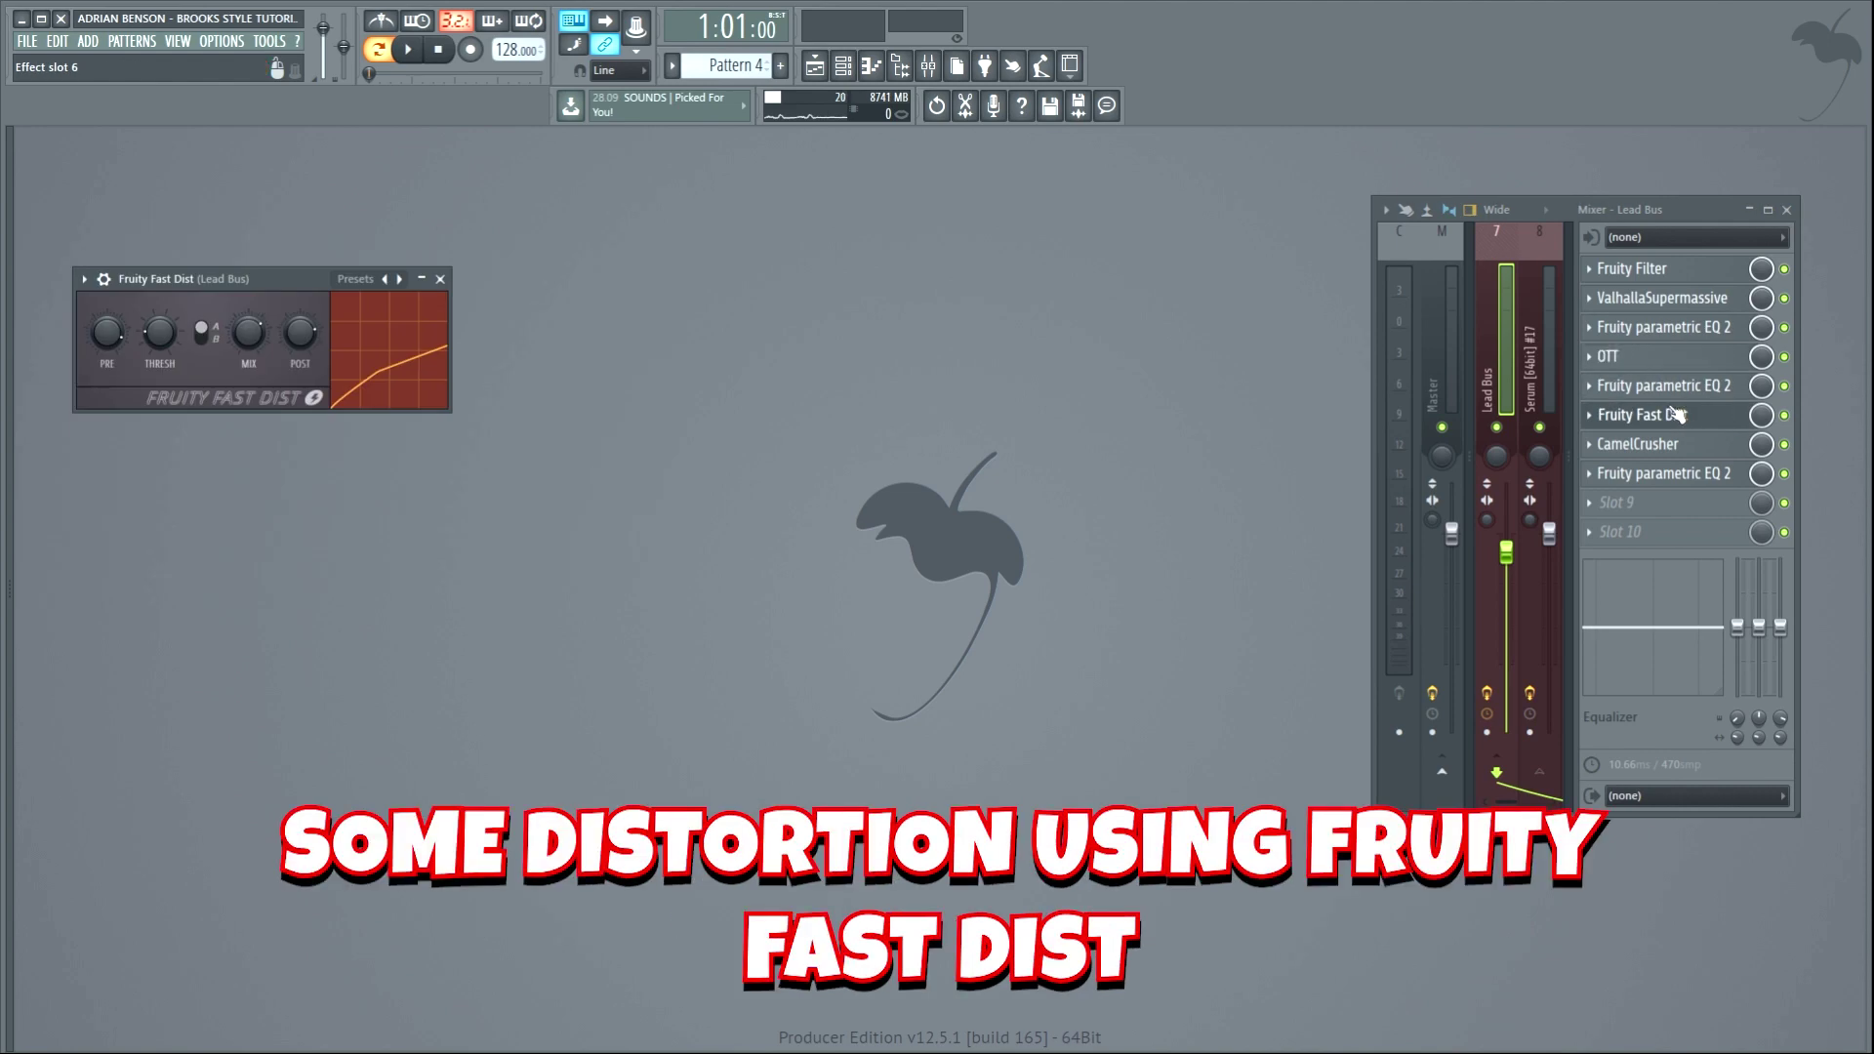
{"action": "left_click", "coordinate": [1683, 444]}
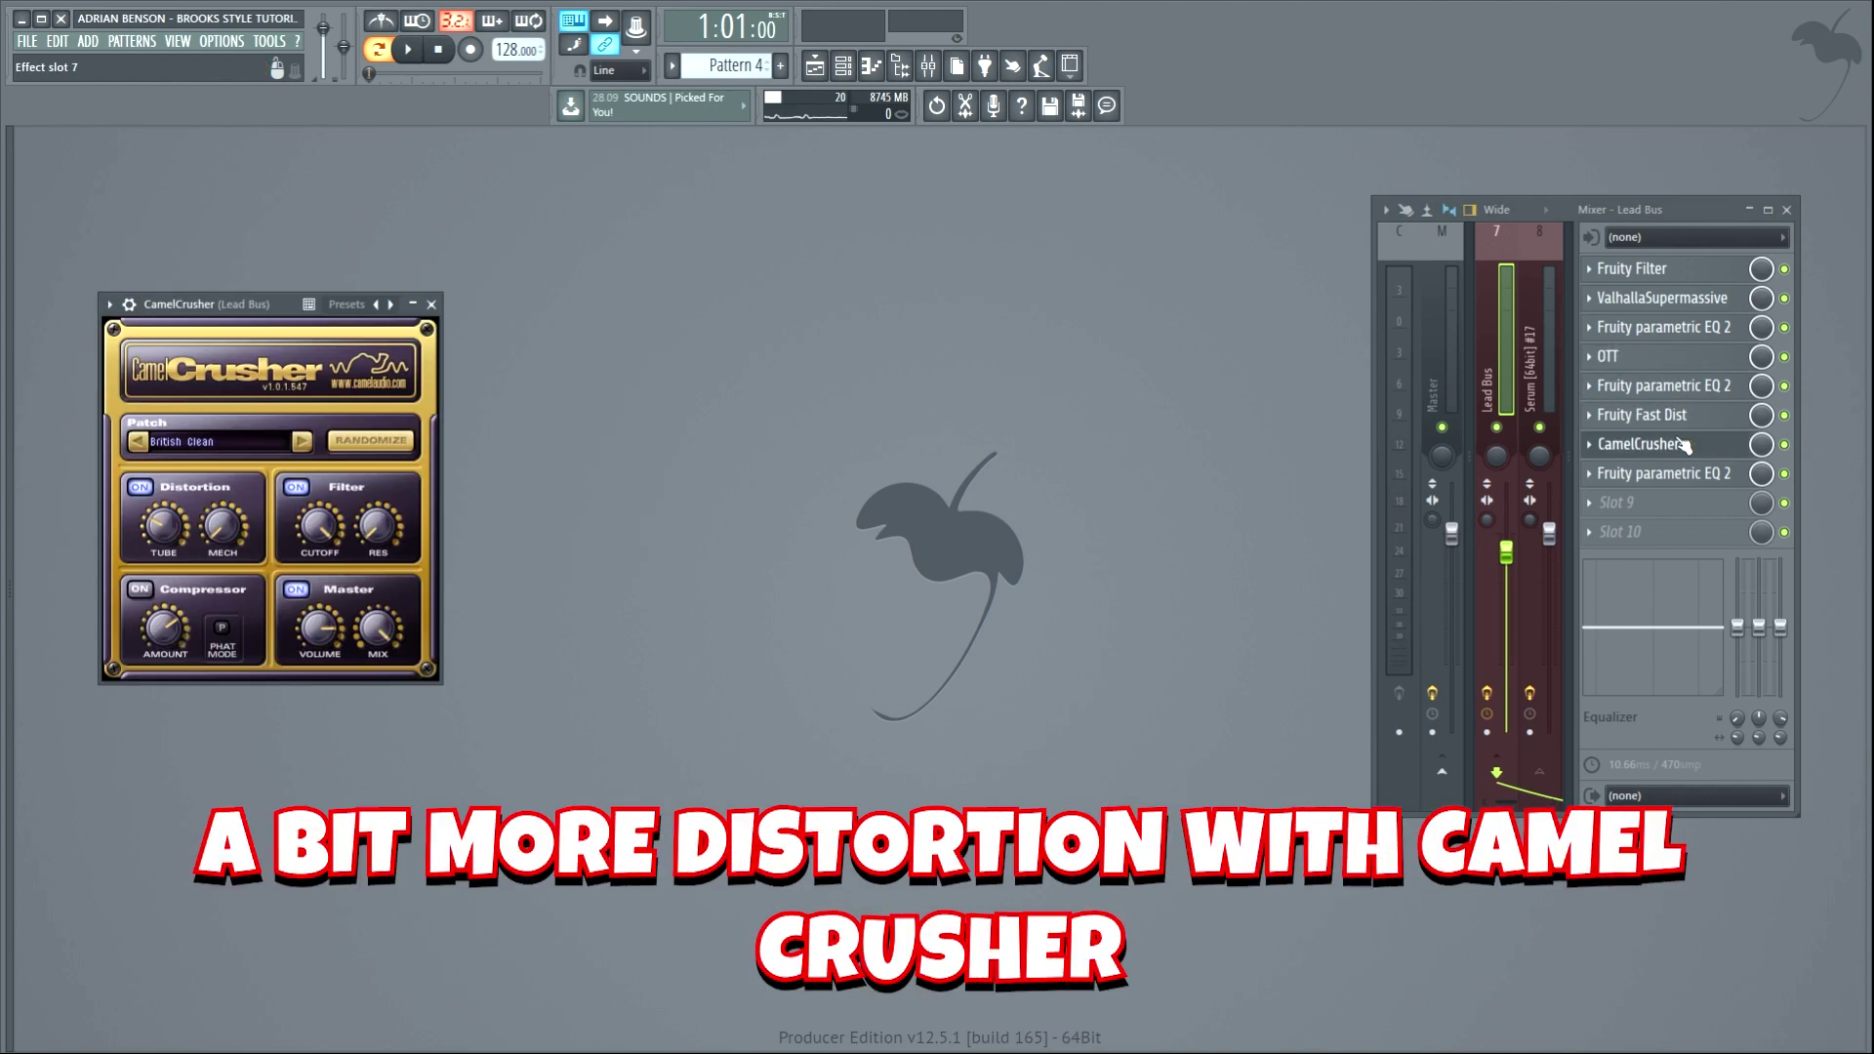
{"action": "left_click", "coordinate": [1686, 476]}
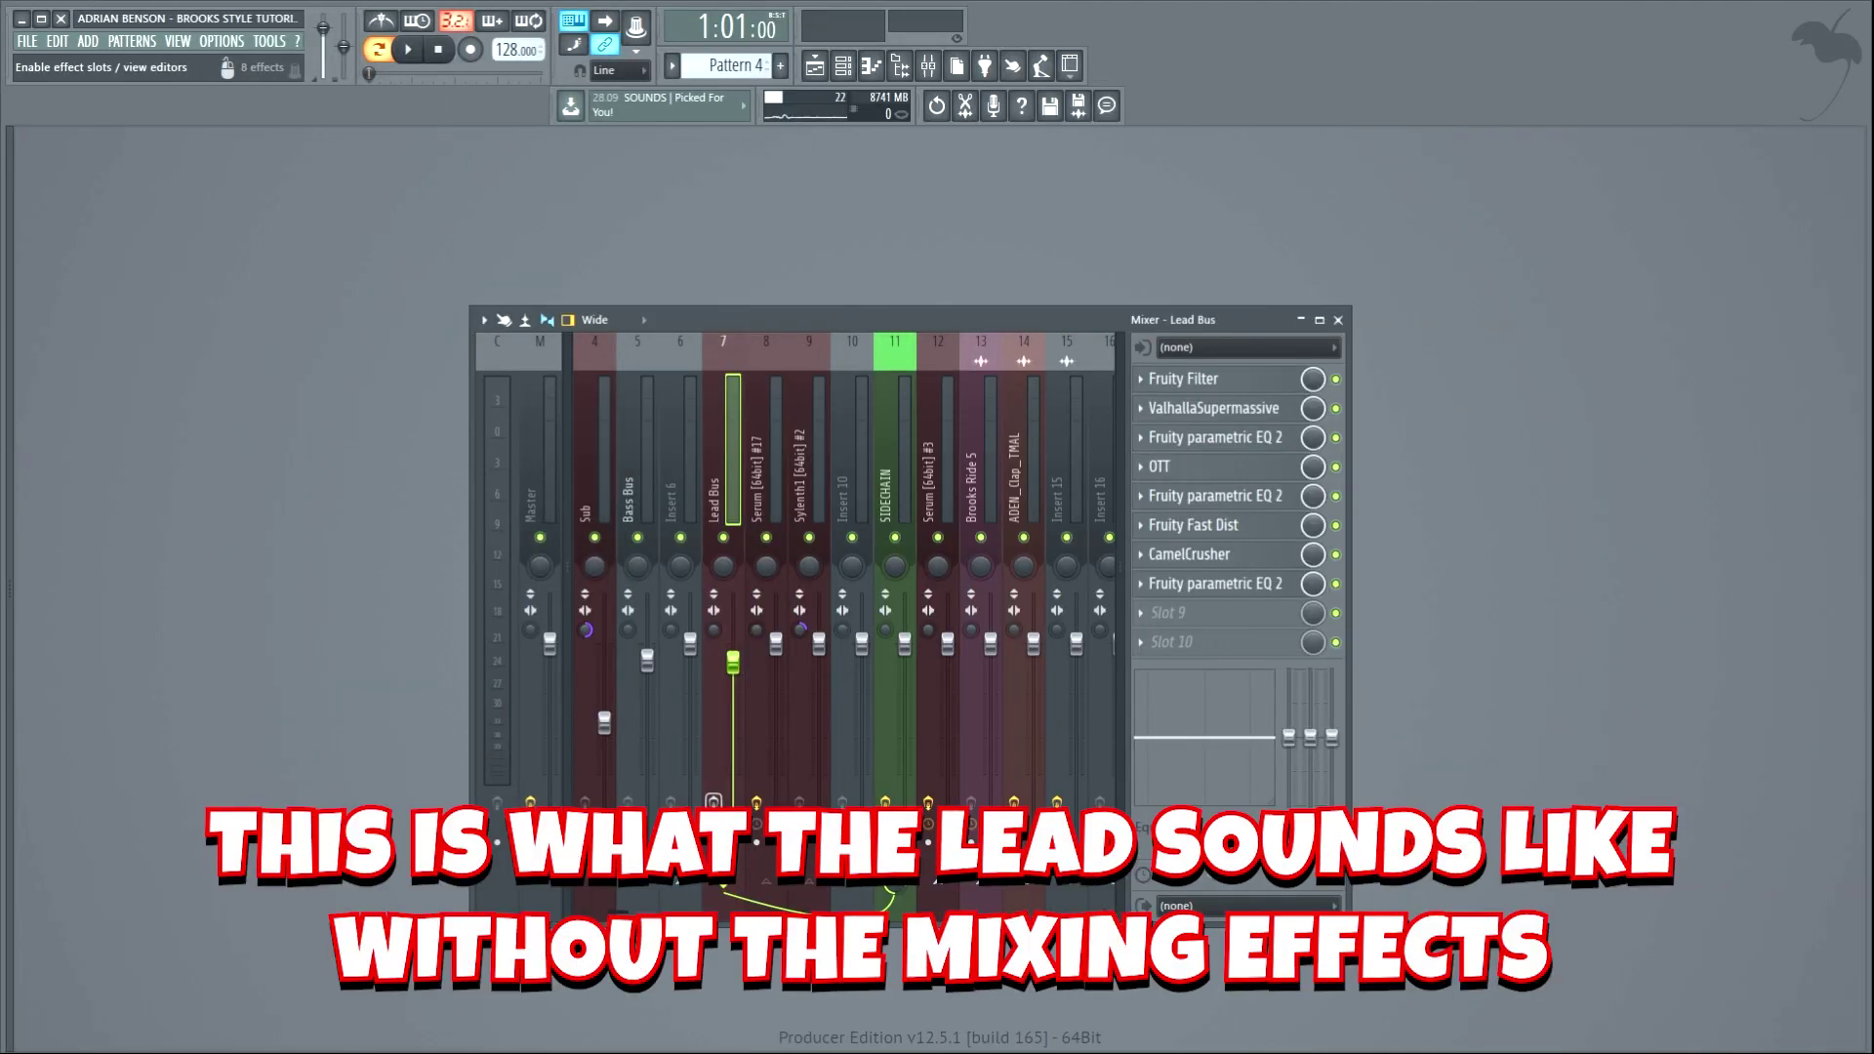
{"action": "key", "text": "space"}
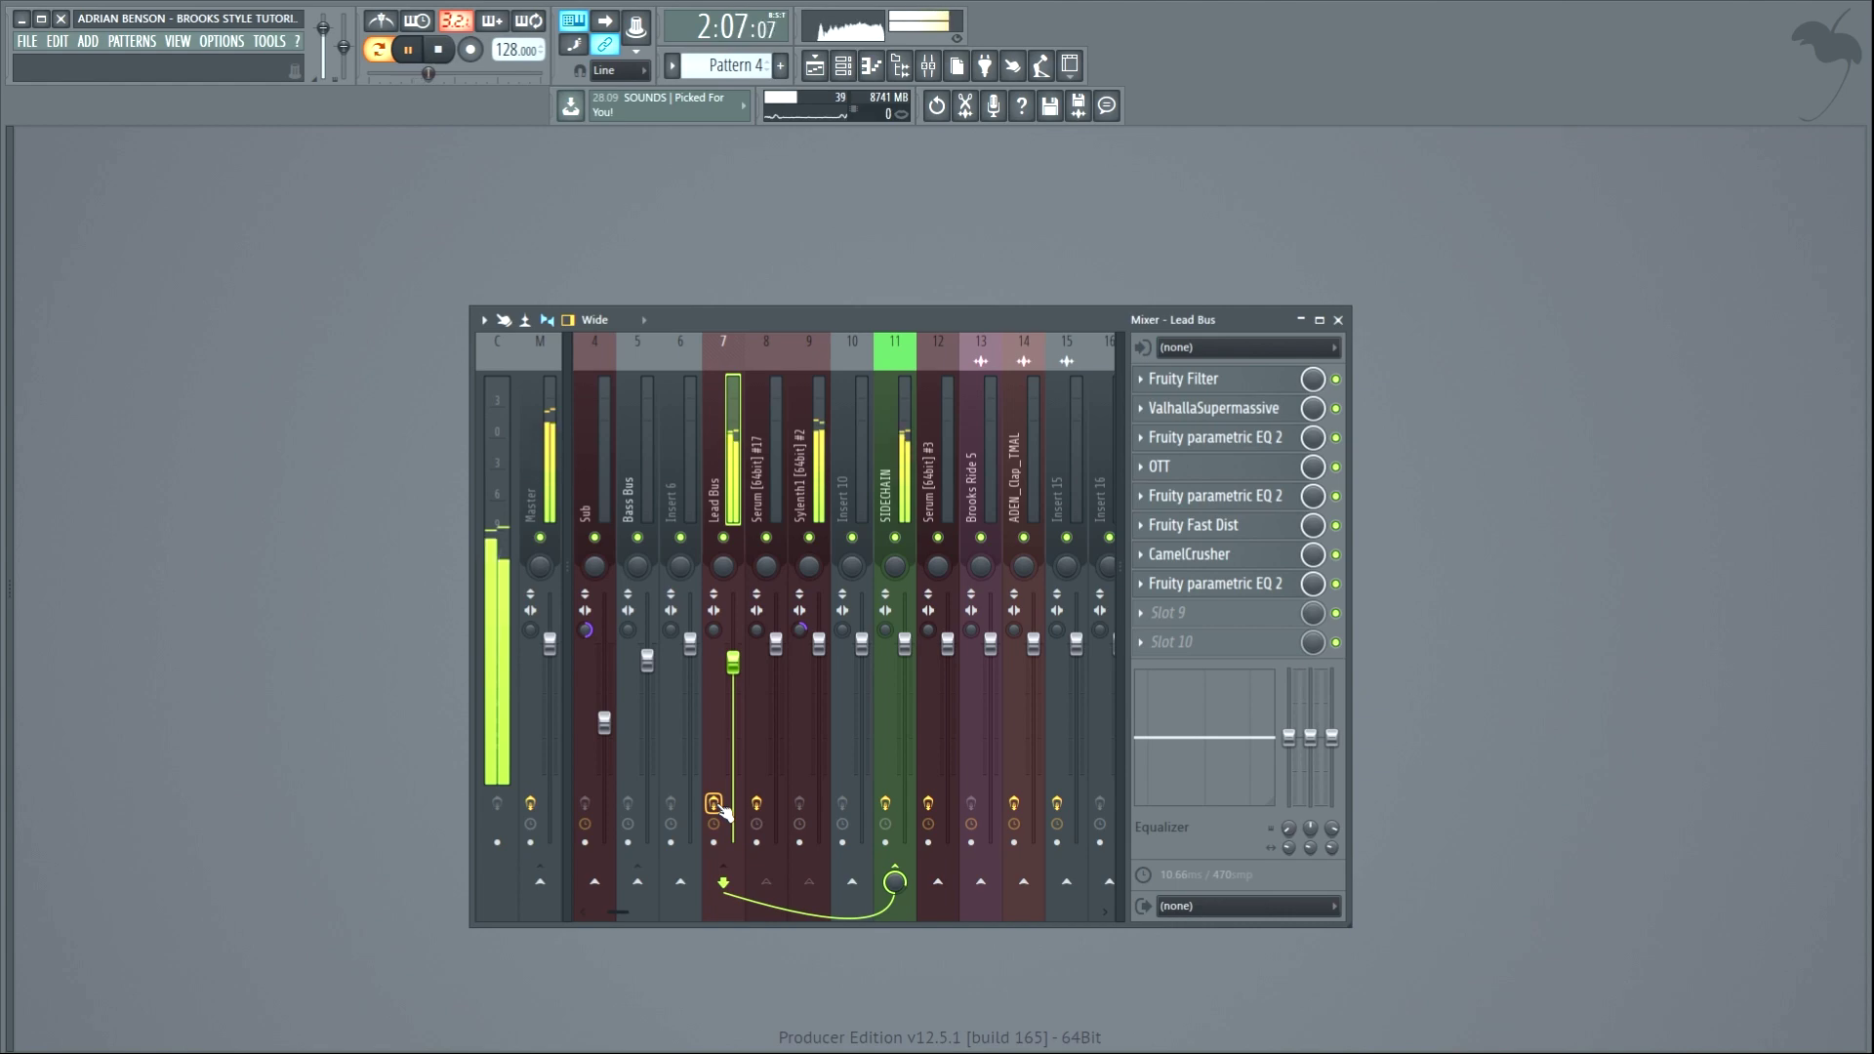
{"action": "key", "text": "space"}
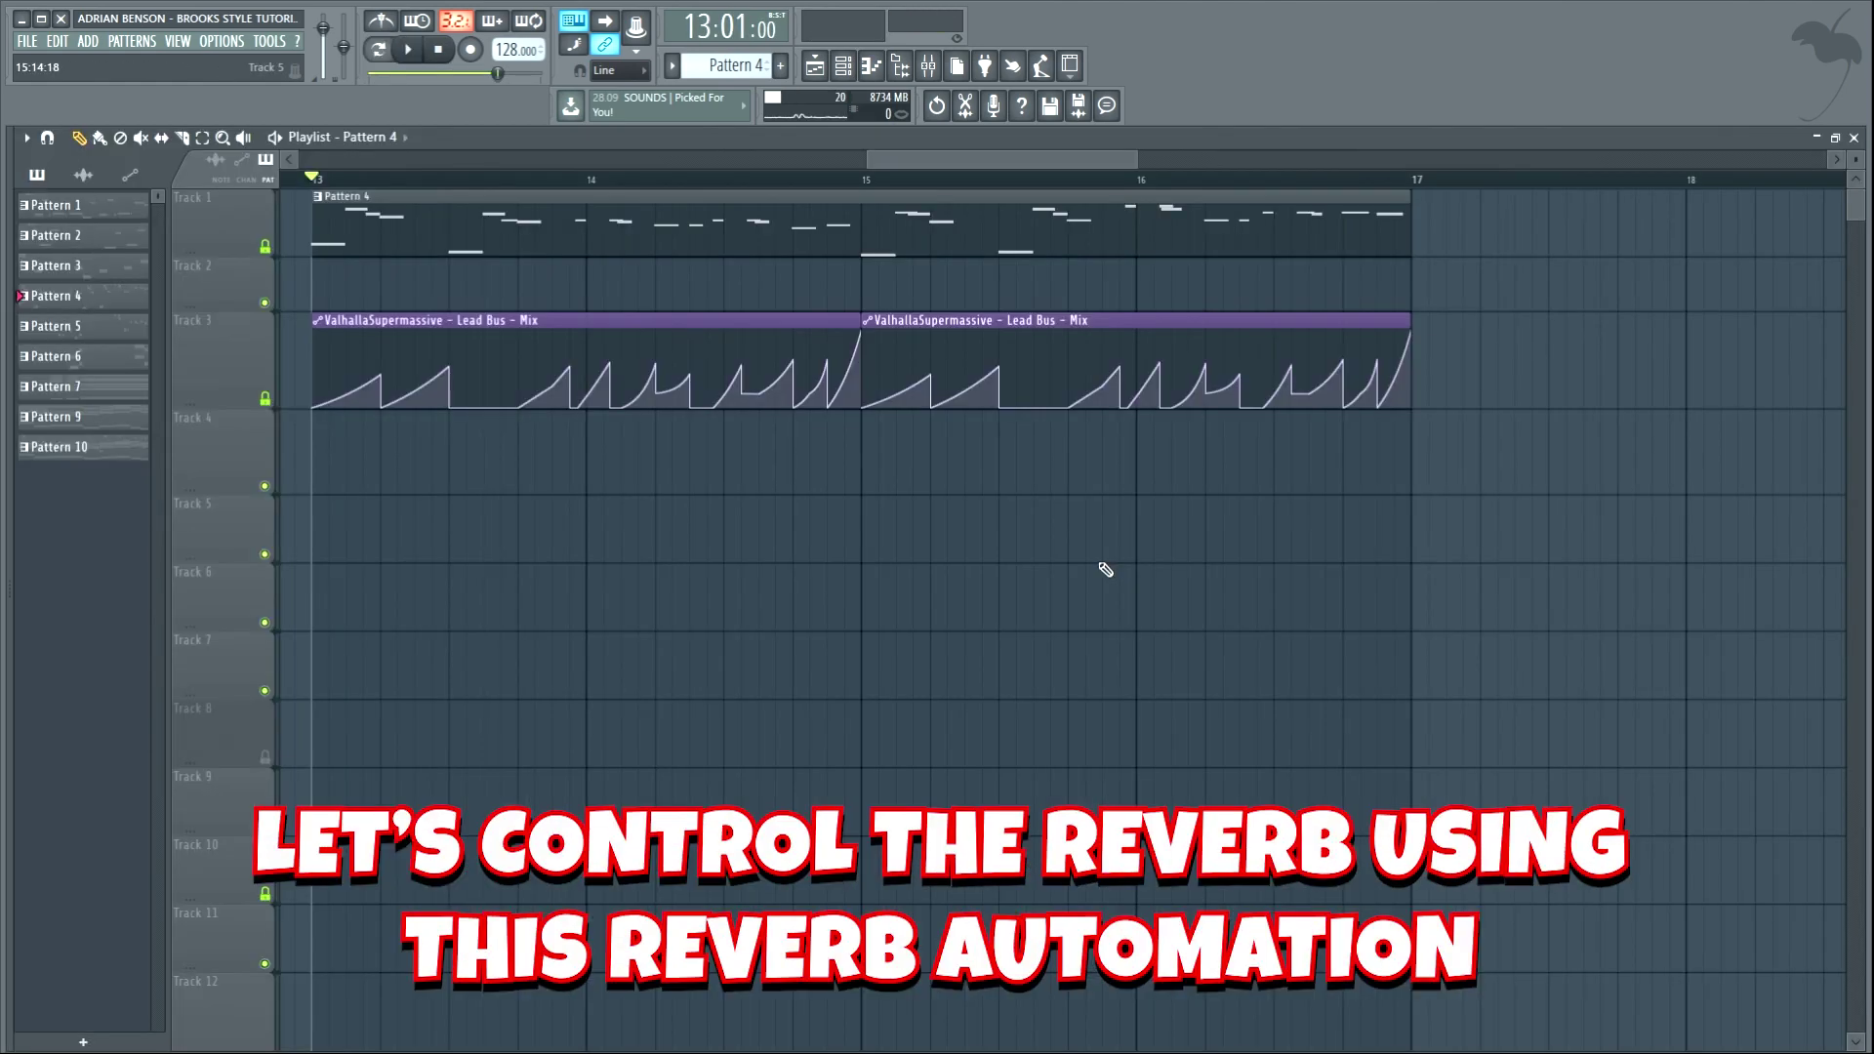
Play the reverb-automated section, stop, then replay it with Pattern 5 on Track 2.
{"action": "key", "text": "space"}
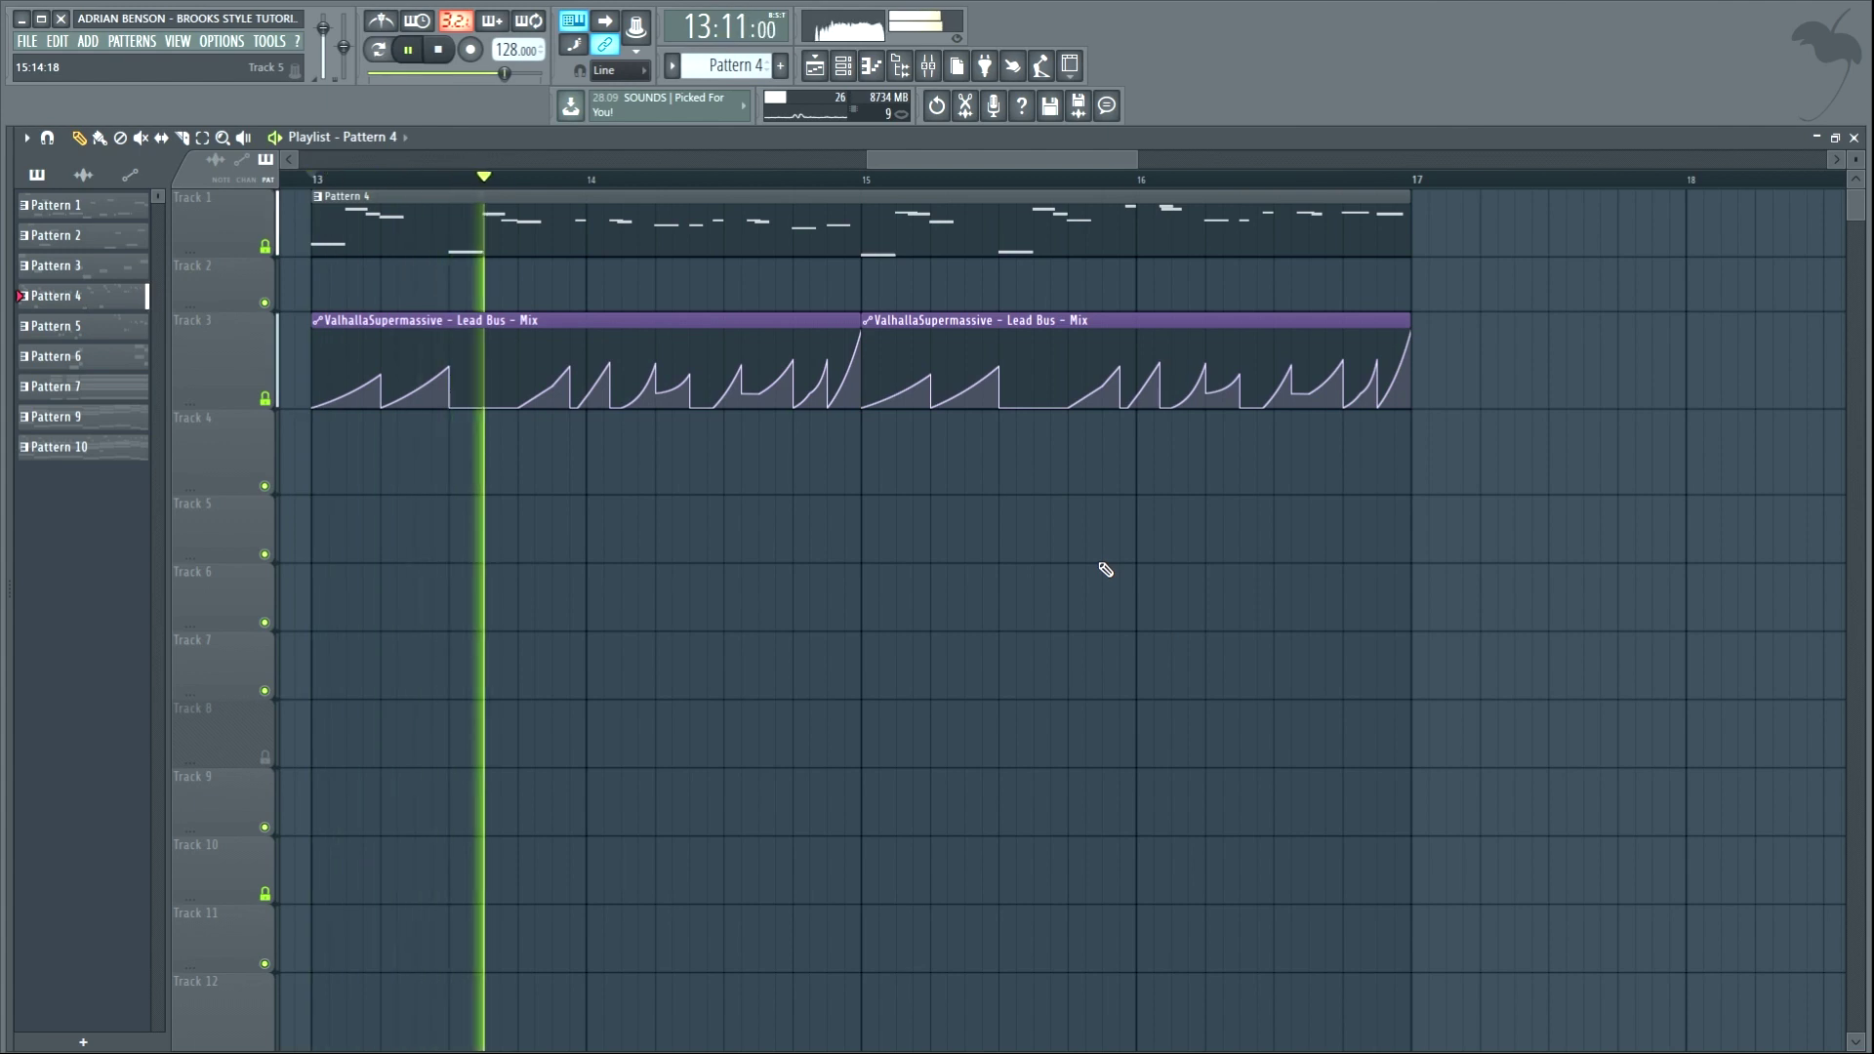
{"action": "key", "text": "space"}
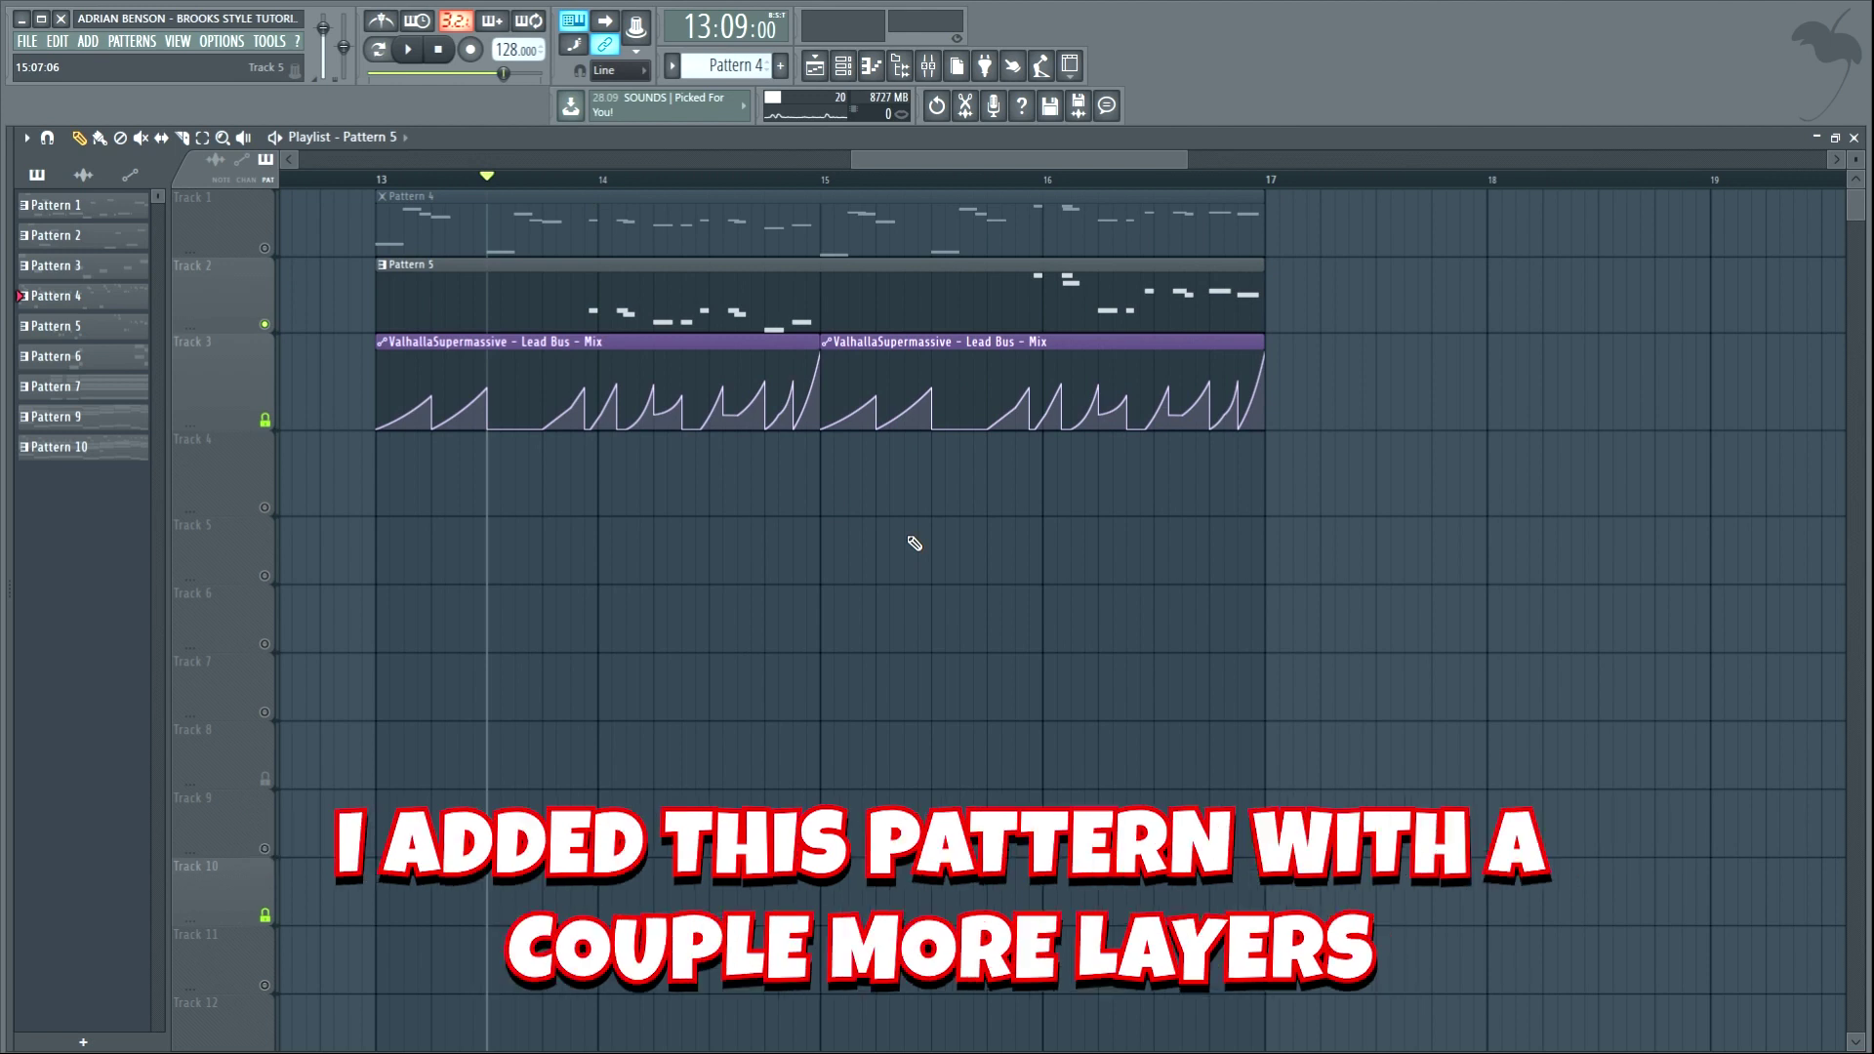
{"action": "key", "text": "space"}
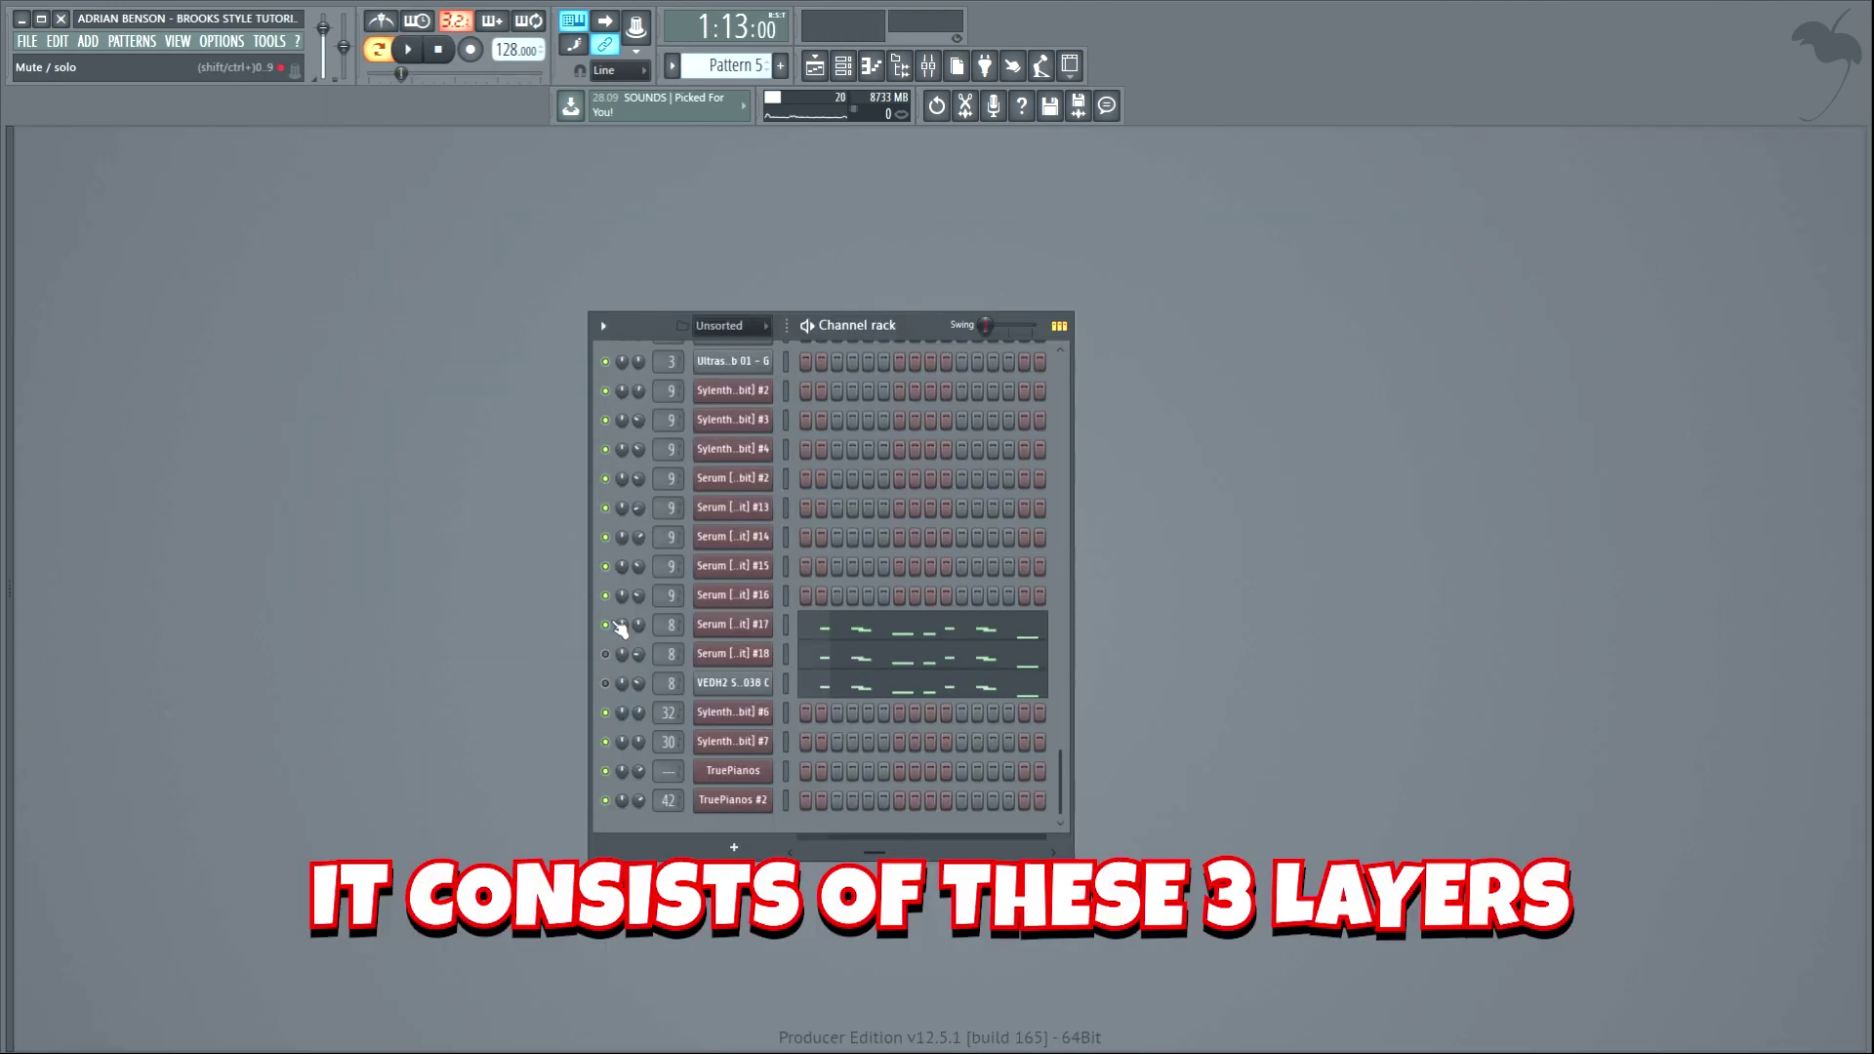
Play and stop the lead section with Pattern 5's three extra layers.
{"action": "key", "text": "space"}
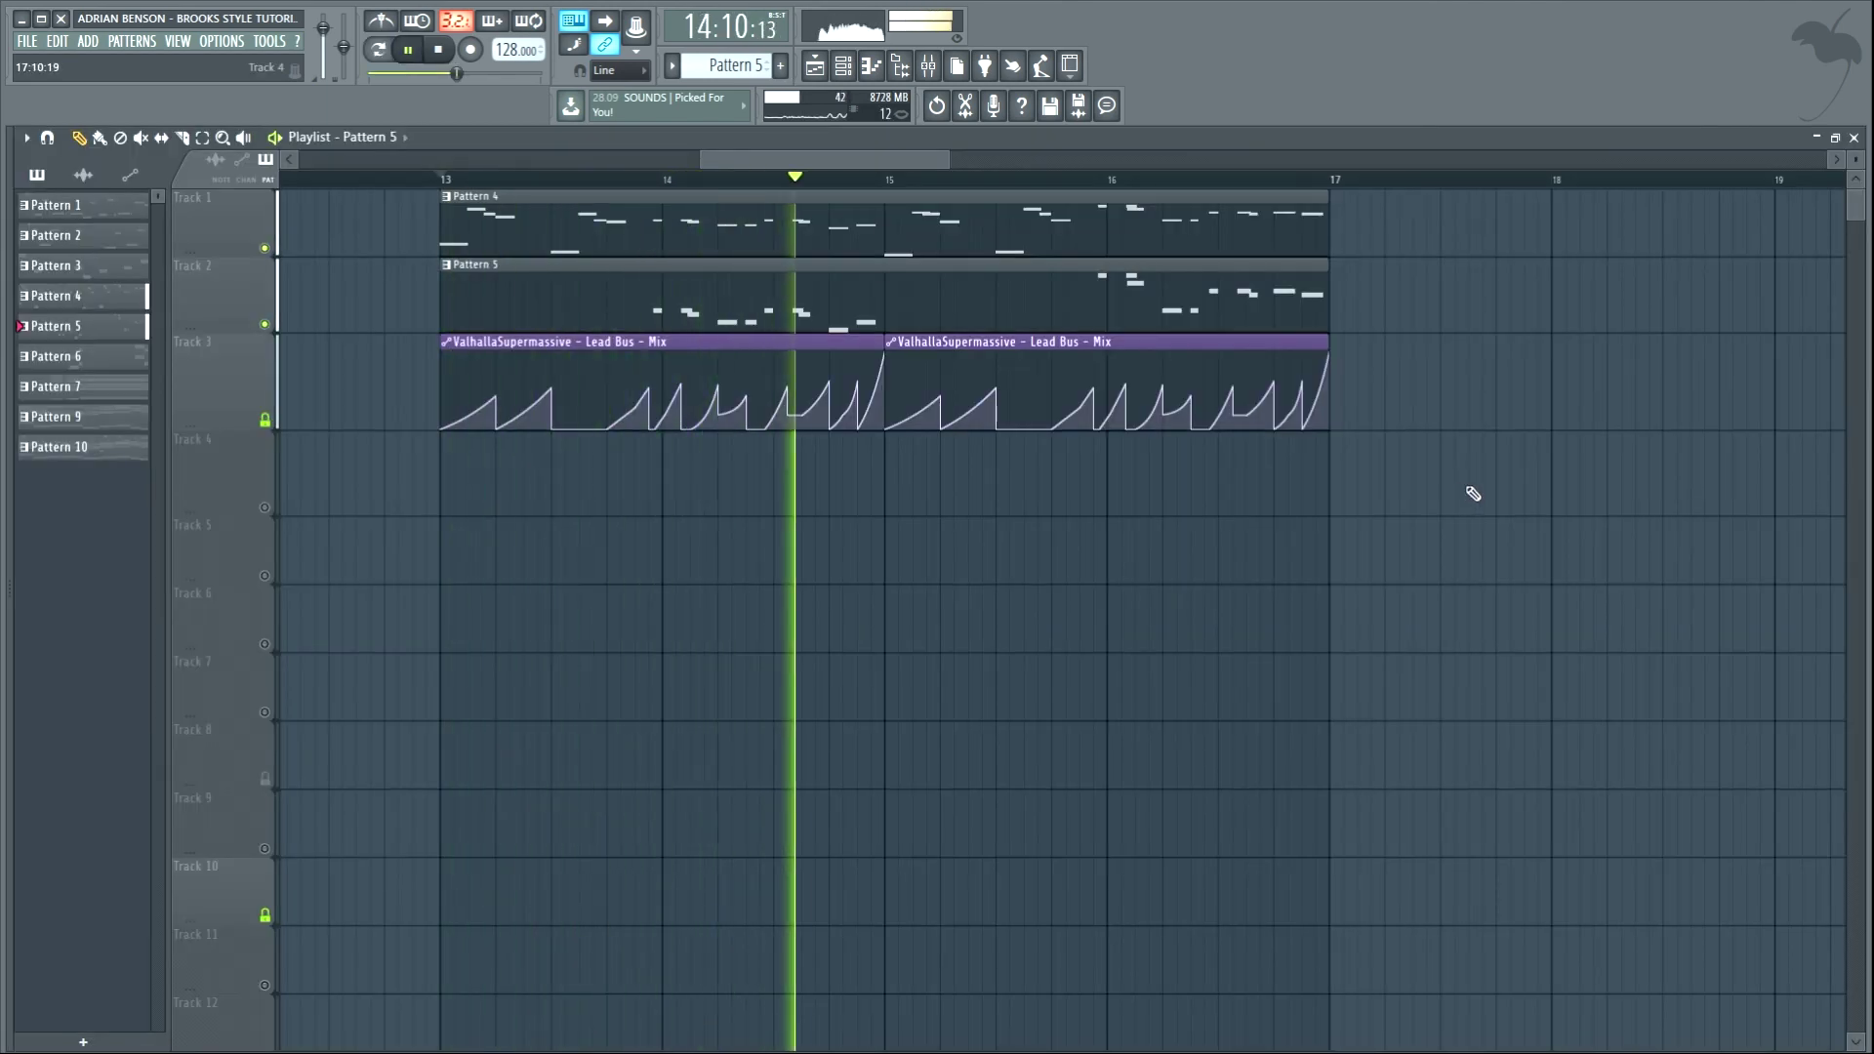
{"action": "key", "text": "space"}
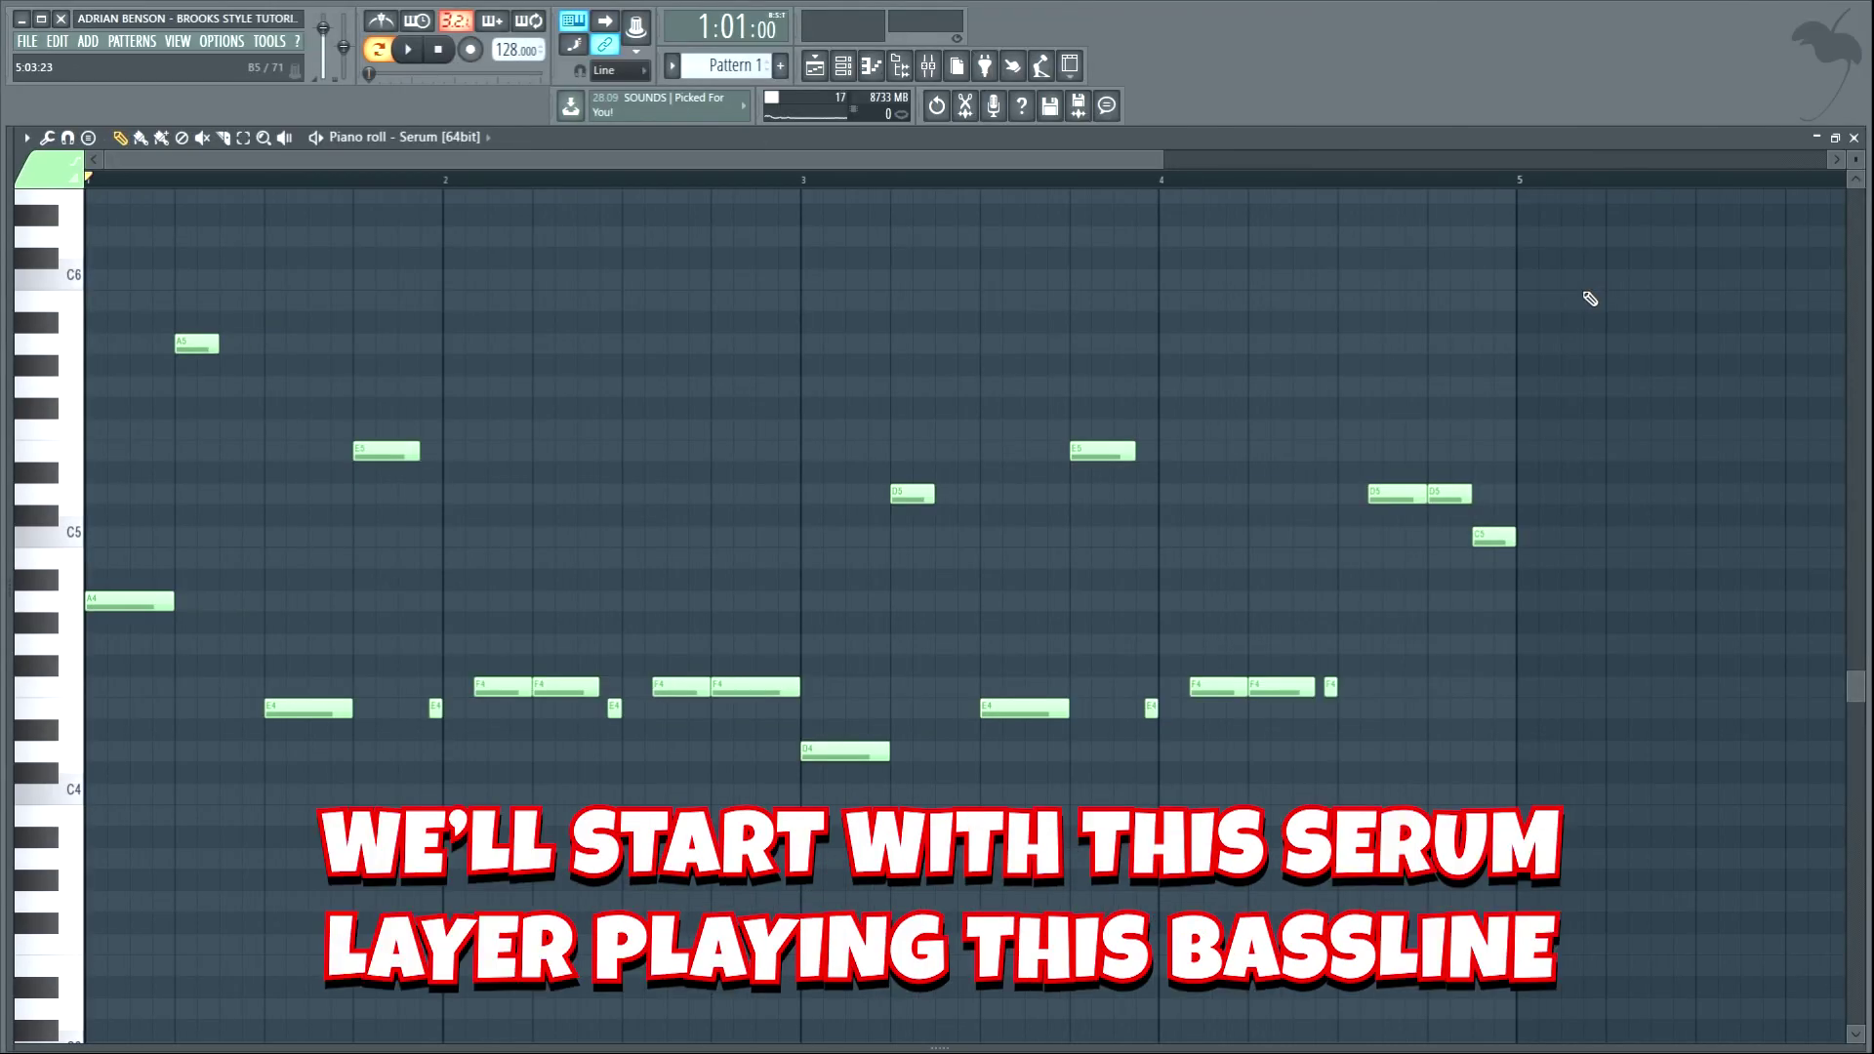
Play the Serum bassline and full bass stack, soloing four layers in turn before unsoloing.
{"action": "key", "text": "space"}
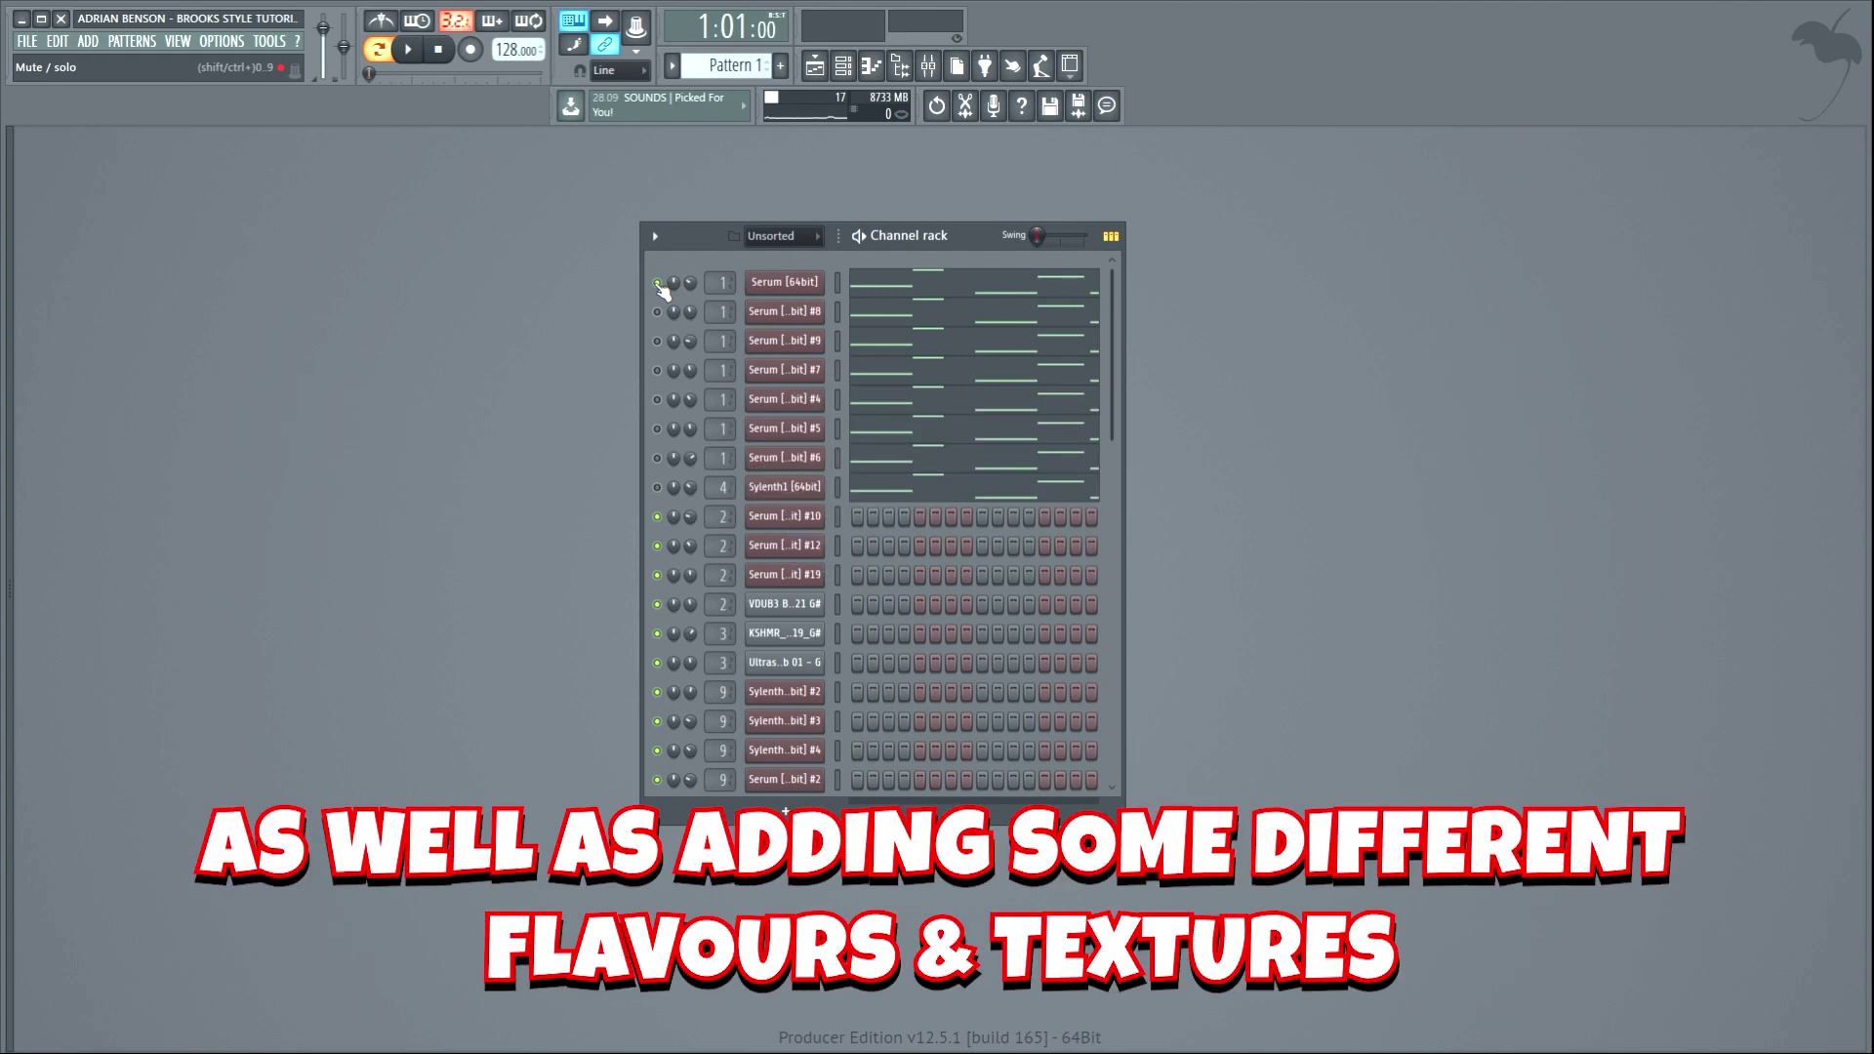
{"action": "key", "text": "space"}
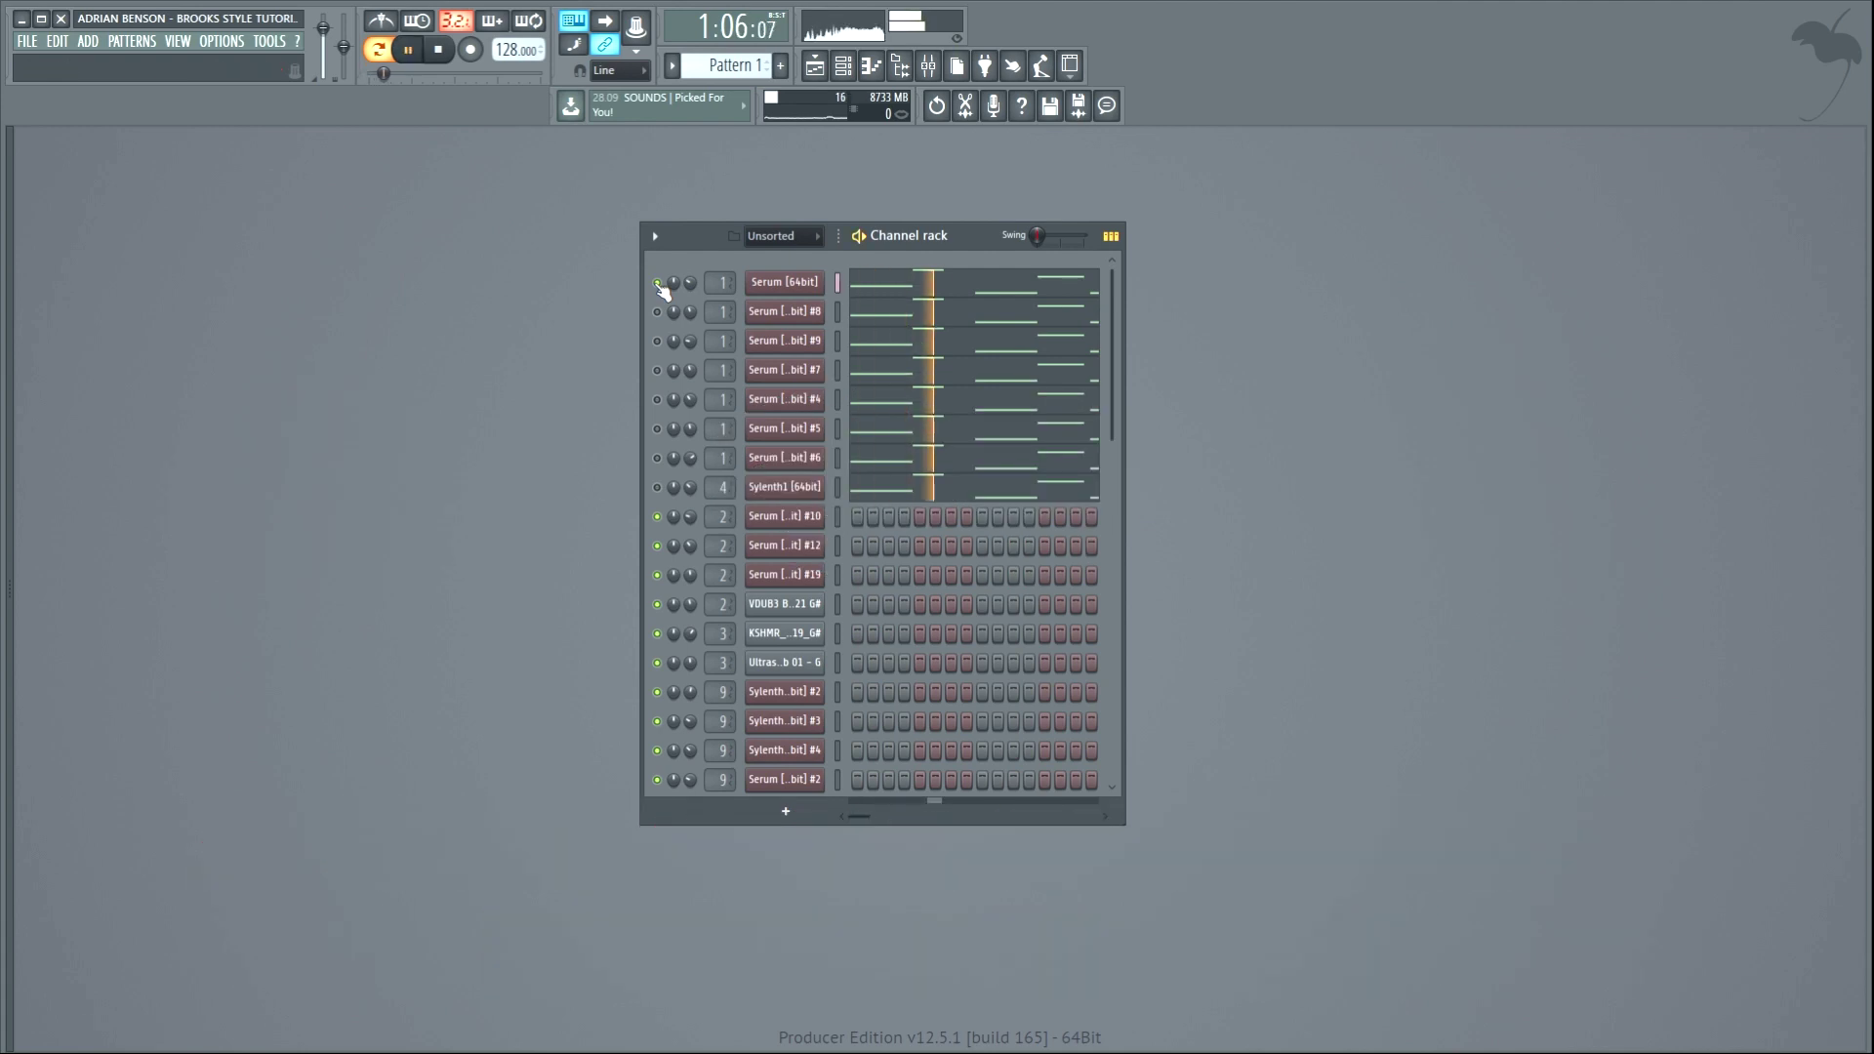
{"action": "left_click", "coordinate": [657, 311]}
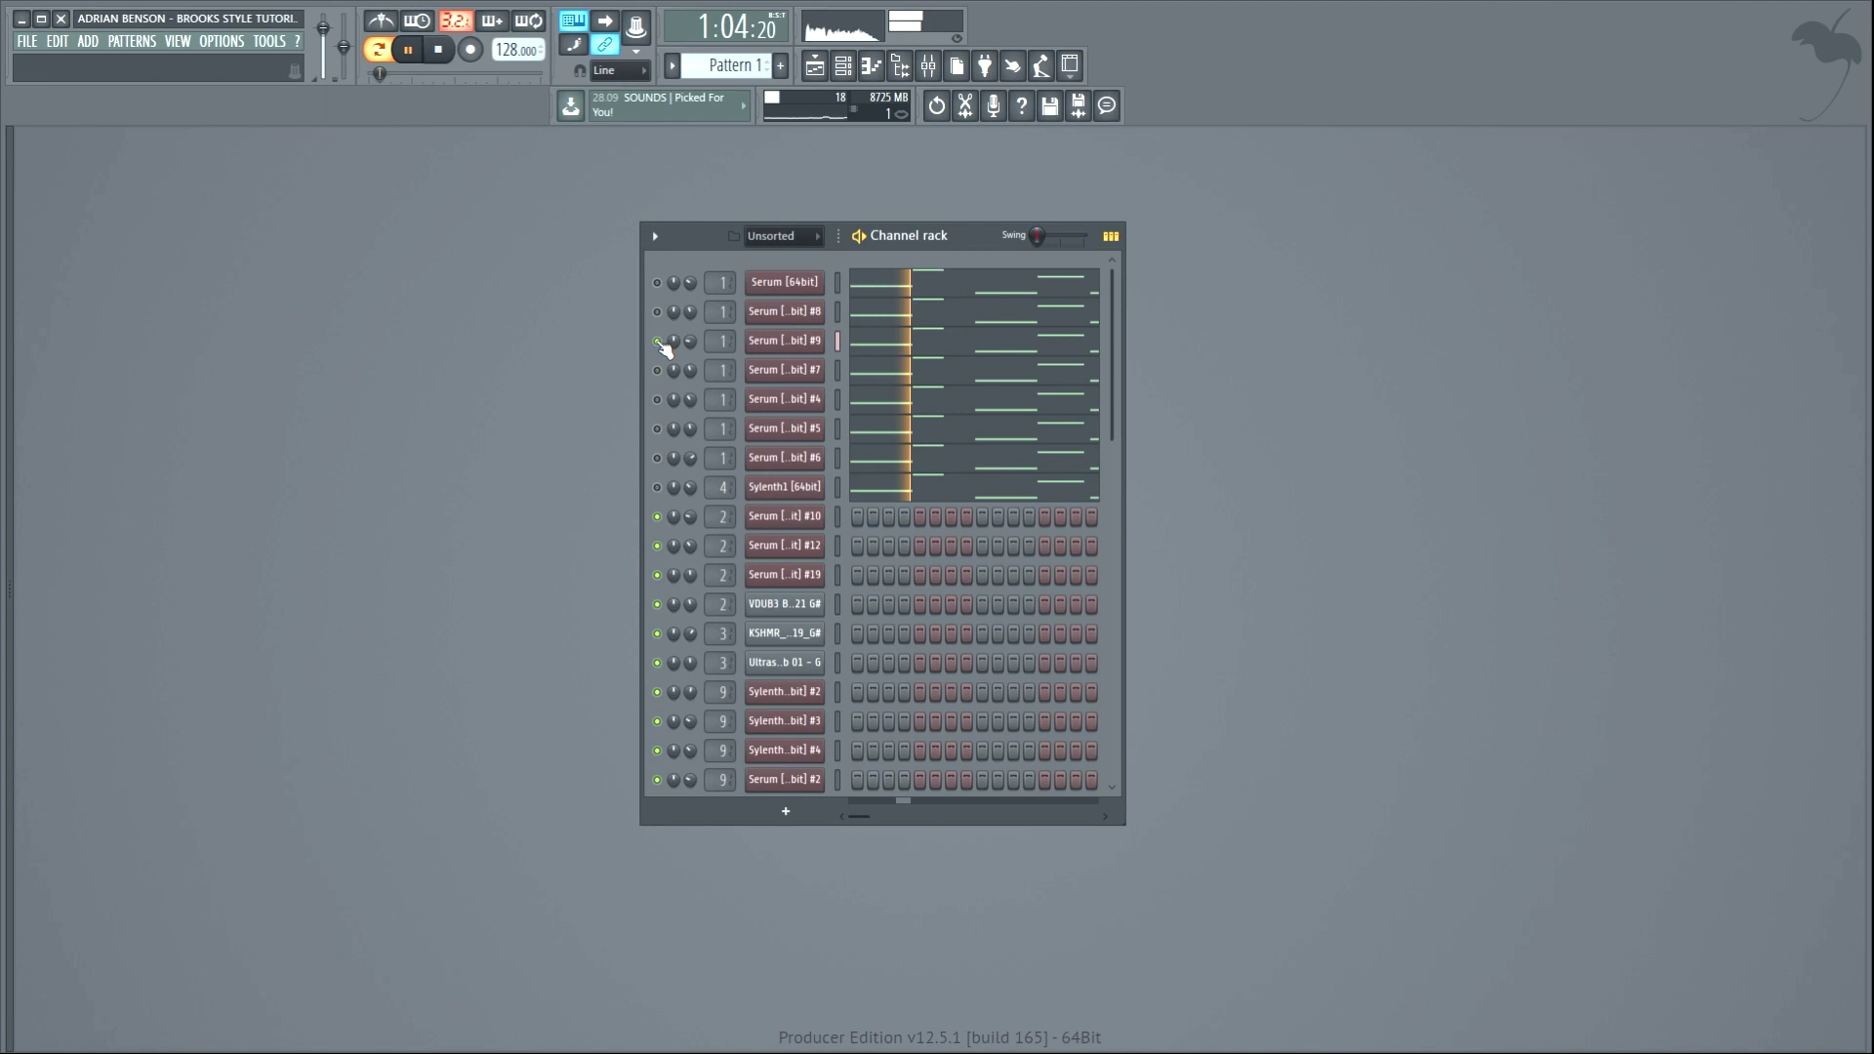
{"action": "left_click", "coordinate": [657, 399]}
{"action": "left_click", "coordinate": [657, 429]}
{"action": "left_click", "coordinate": [657, 458]}
{"action": "left_click", "coordinate": [657, 458]}
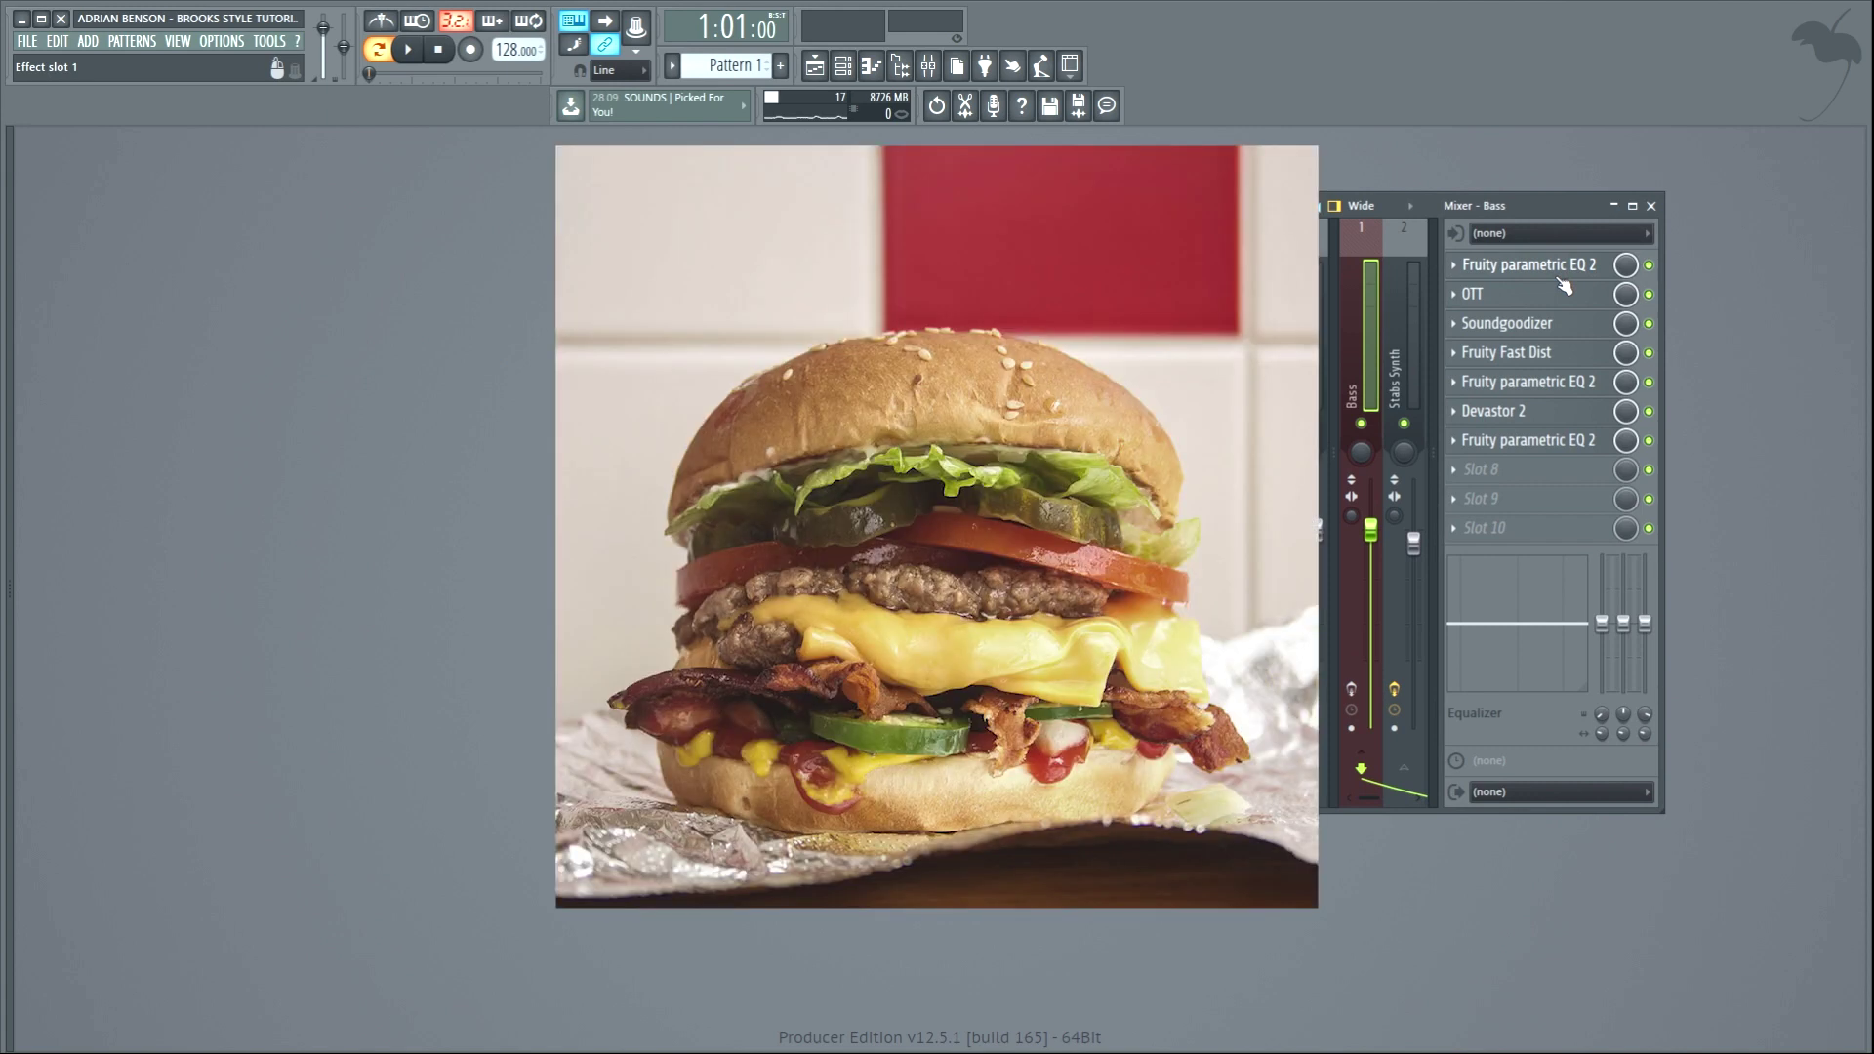
Inspect the Bass chain's three EQs, OTT, Soundgoodizer, Fast Dist and Devastor 2, then play the bass.
{"action": "left_click", "coordinate": [1563, 277]}
{"action": "left_click", "coordinate": [1562, 301]}
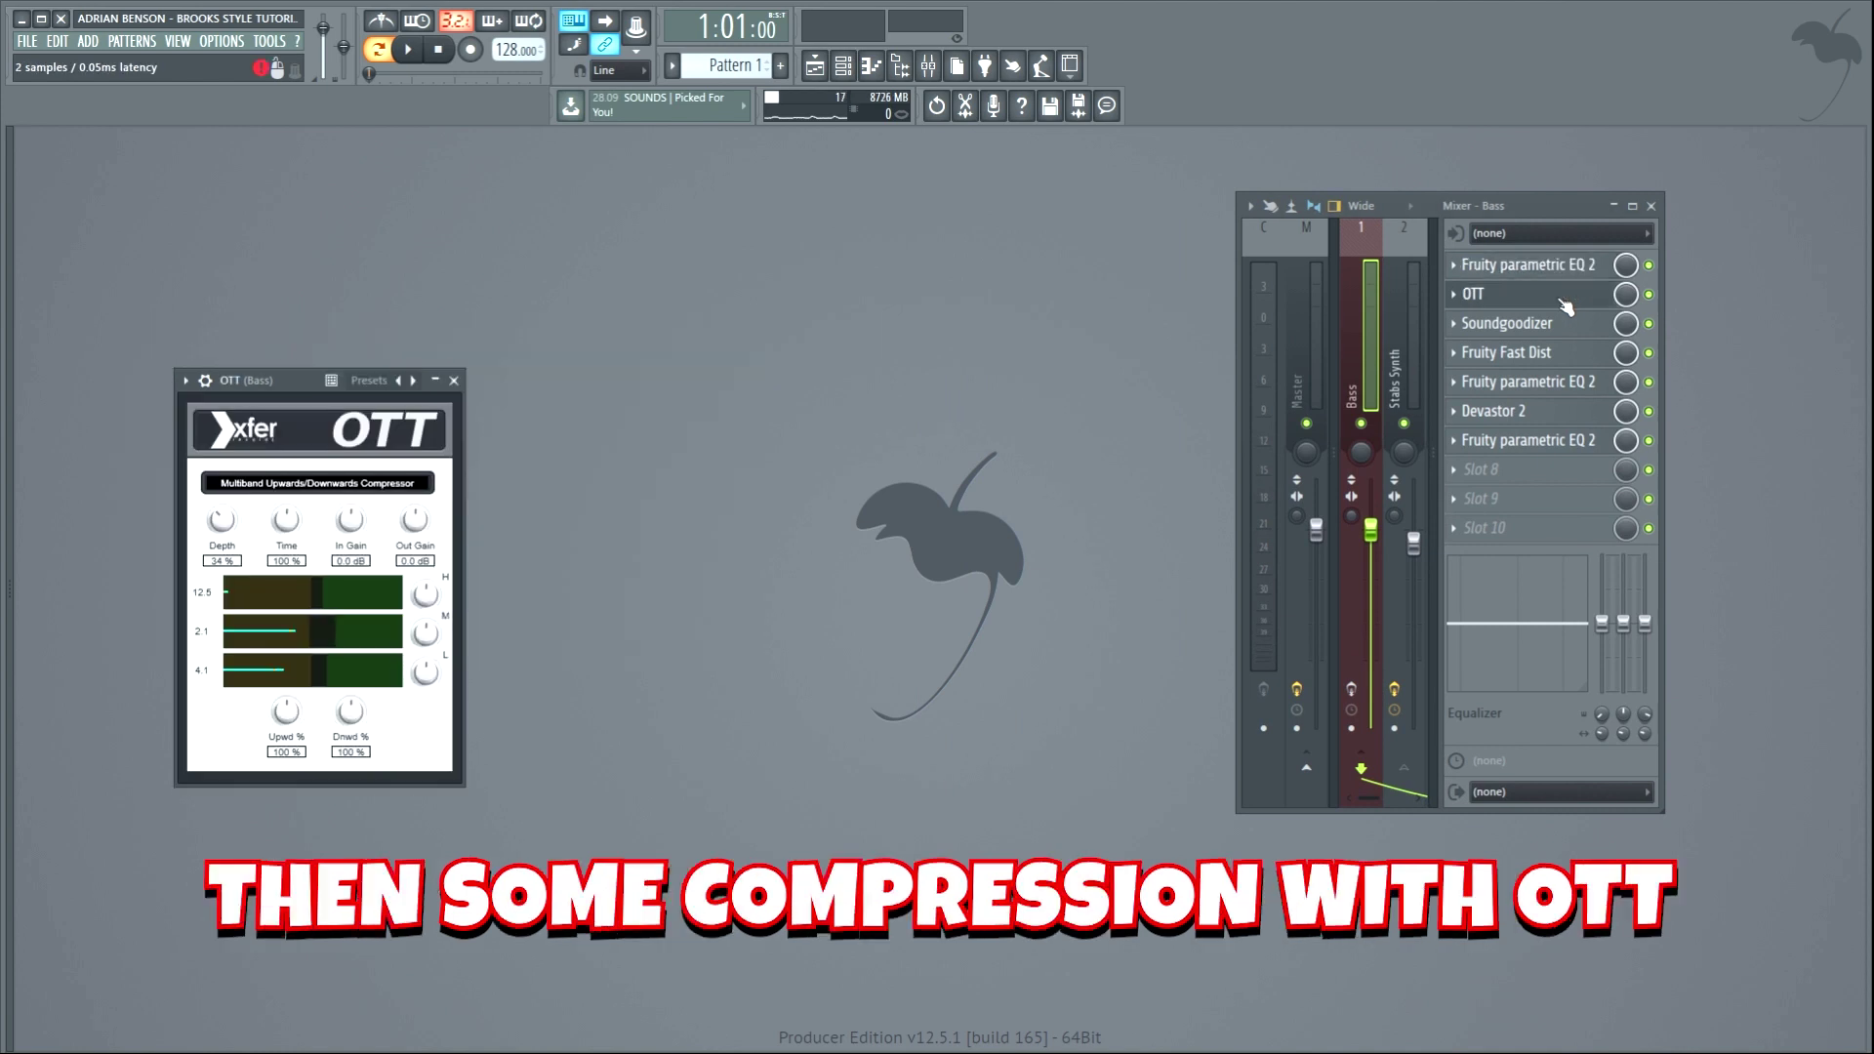
{"action": "left_click", "coordinate": [1571, 325]}
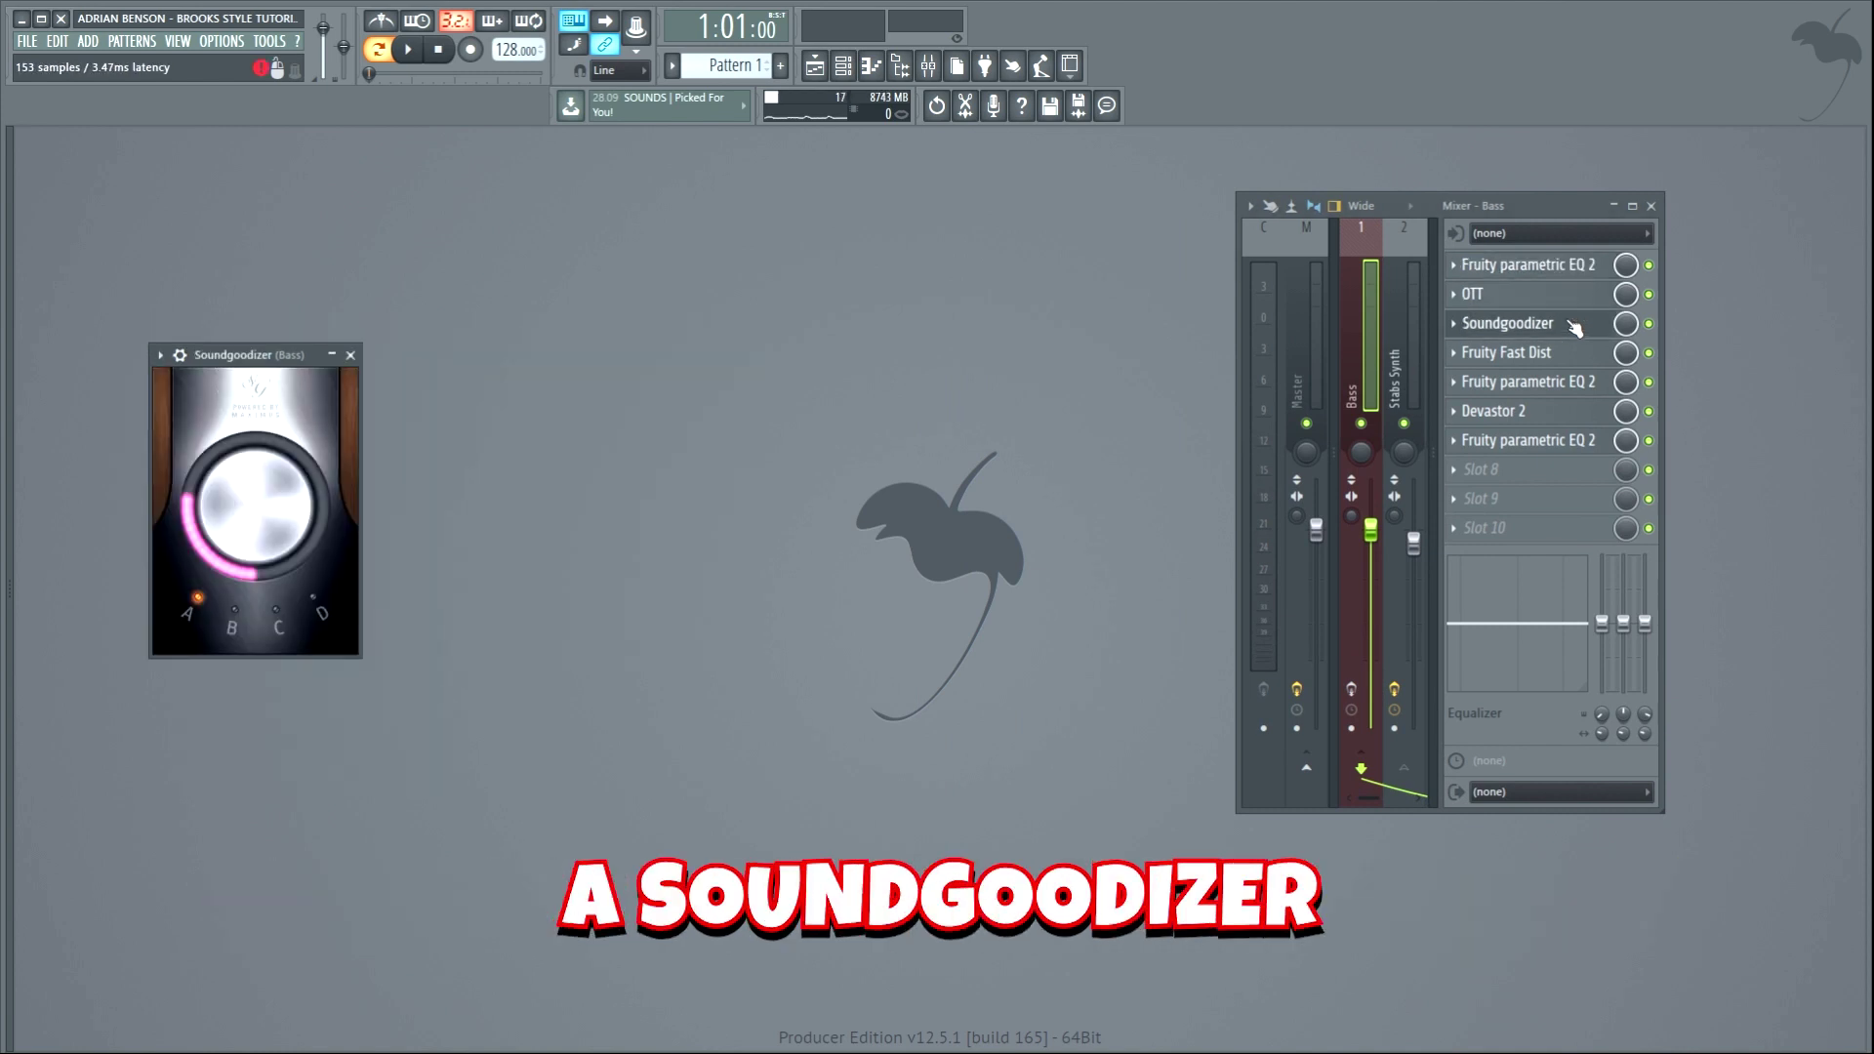
{"action": "left_click", "coordinate": [1587, 355]}
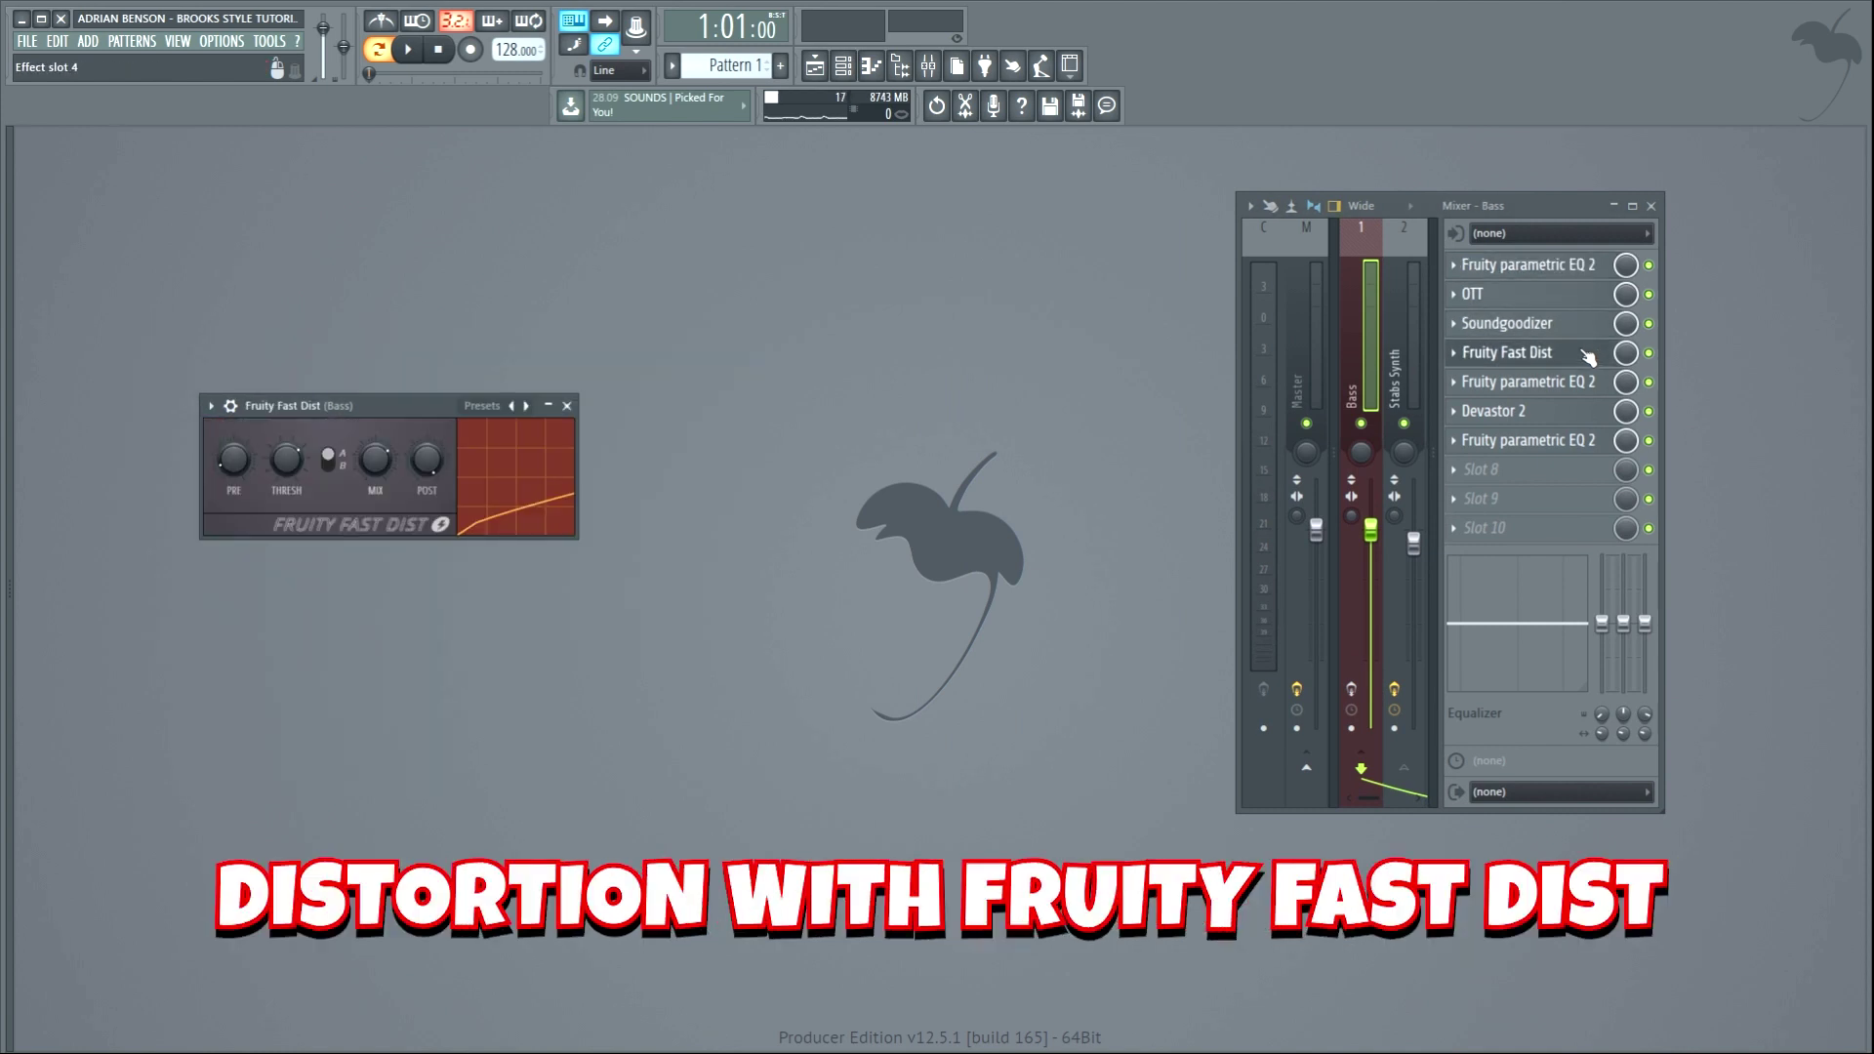
{"action": "left_click", "coordinate": [1575, 387]}
{"action": "left_click", "coordinate": [1560, 415]}
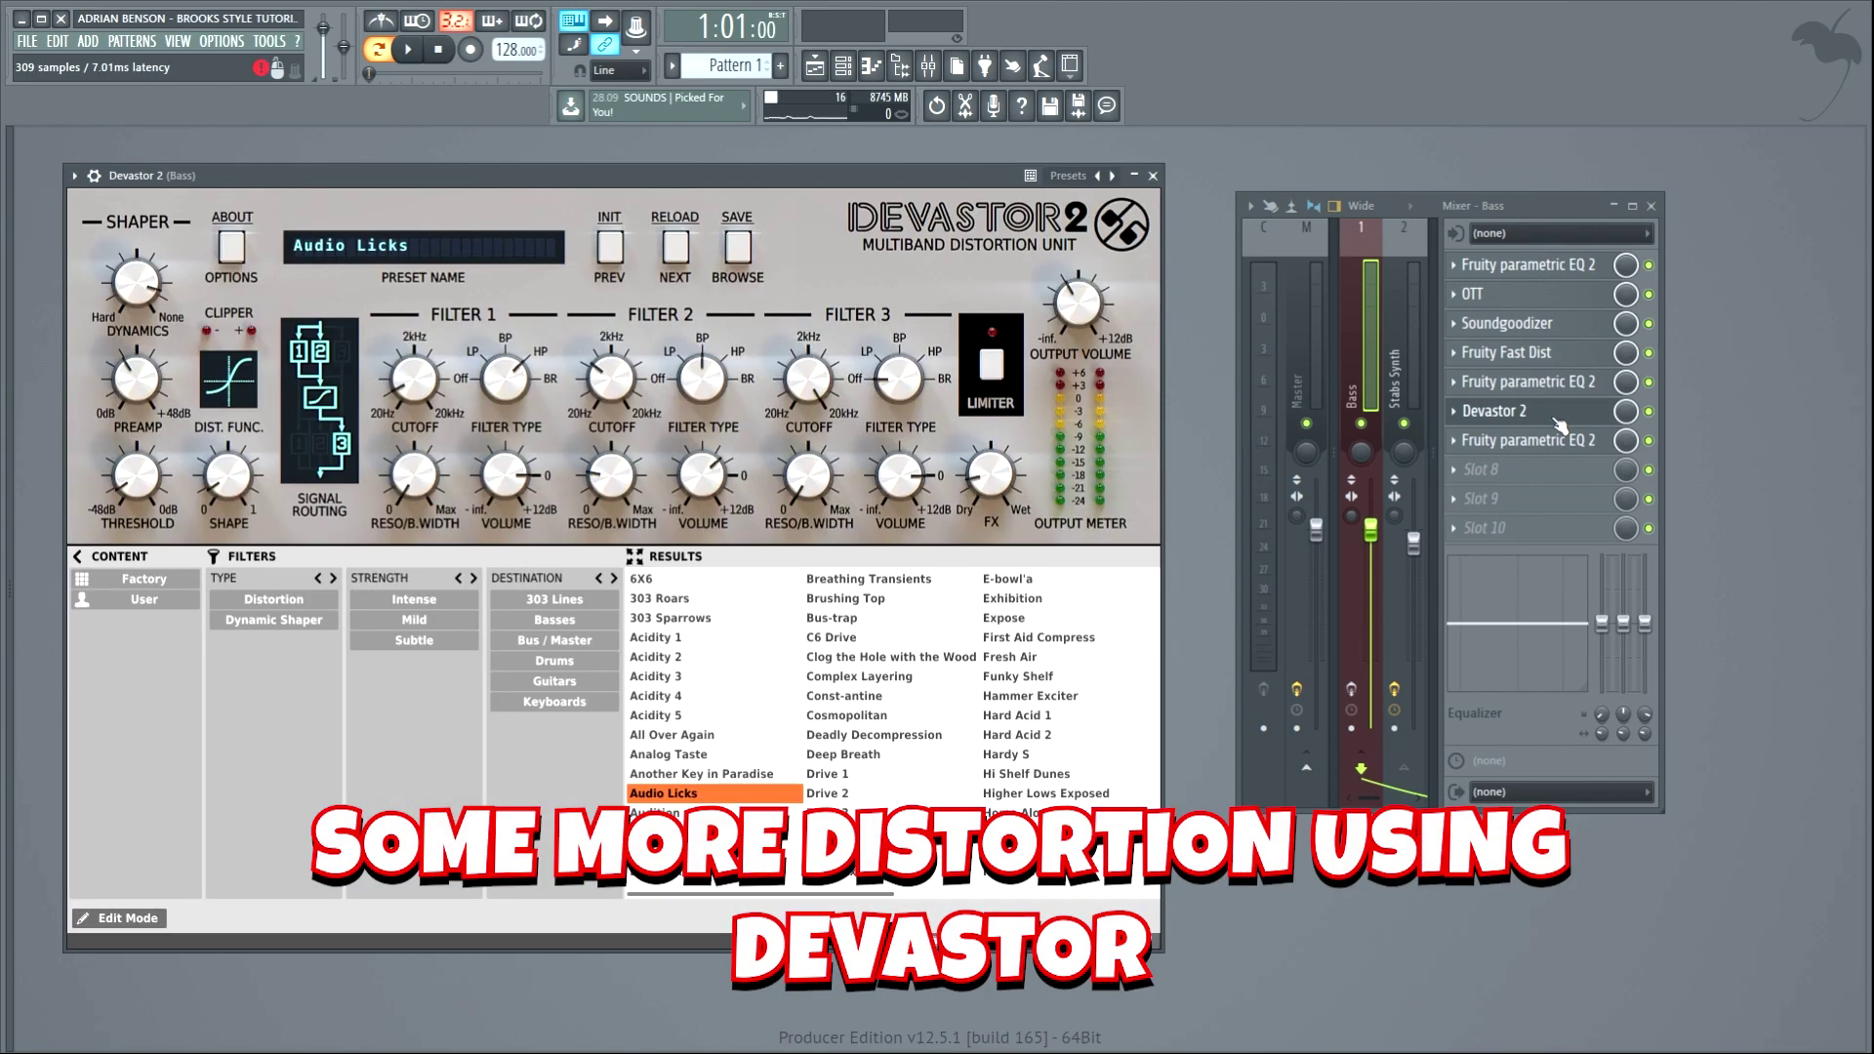
{"action": "left_click", "coordinate": [1564, 444]}
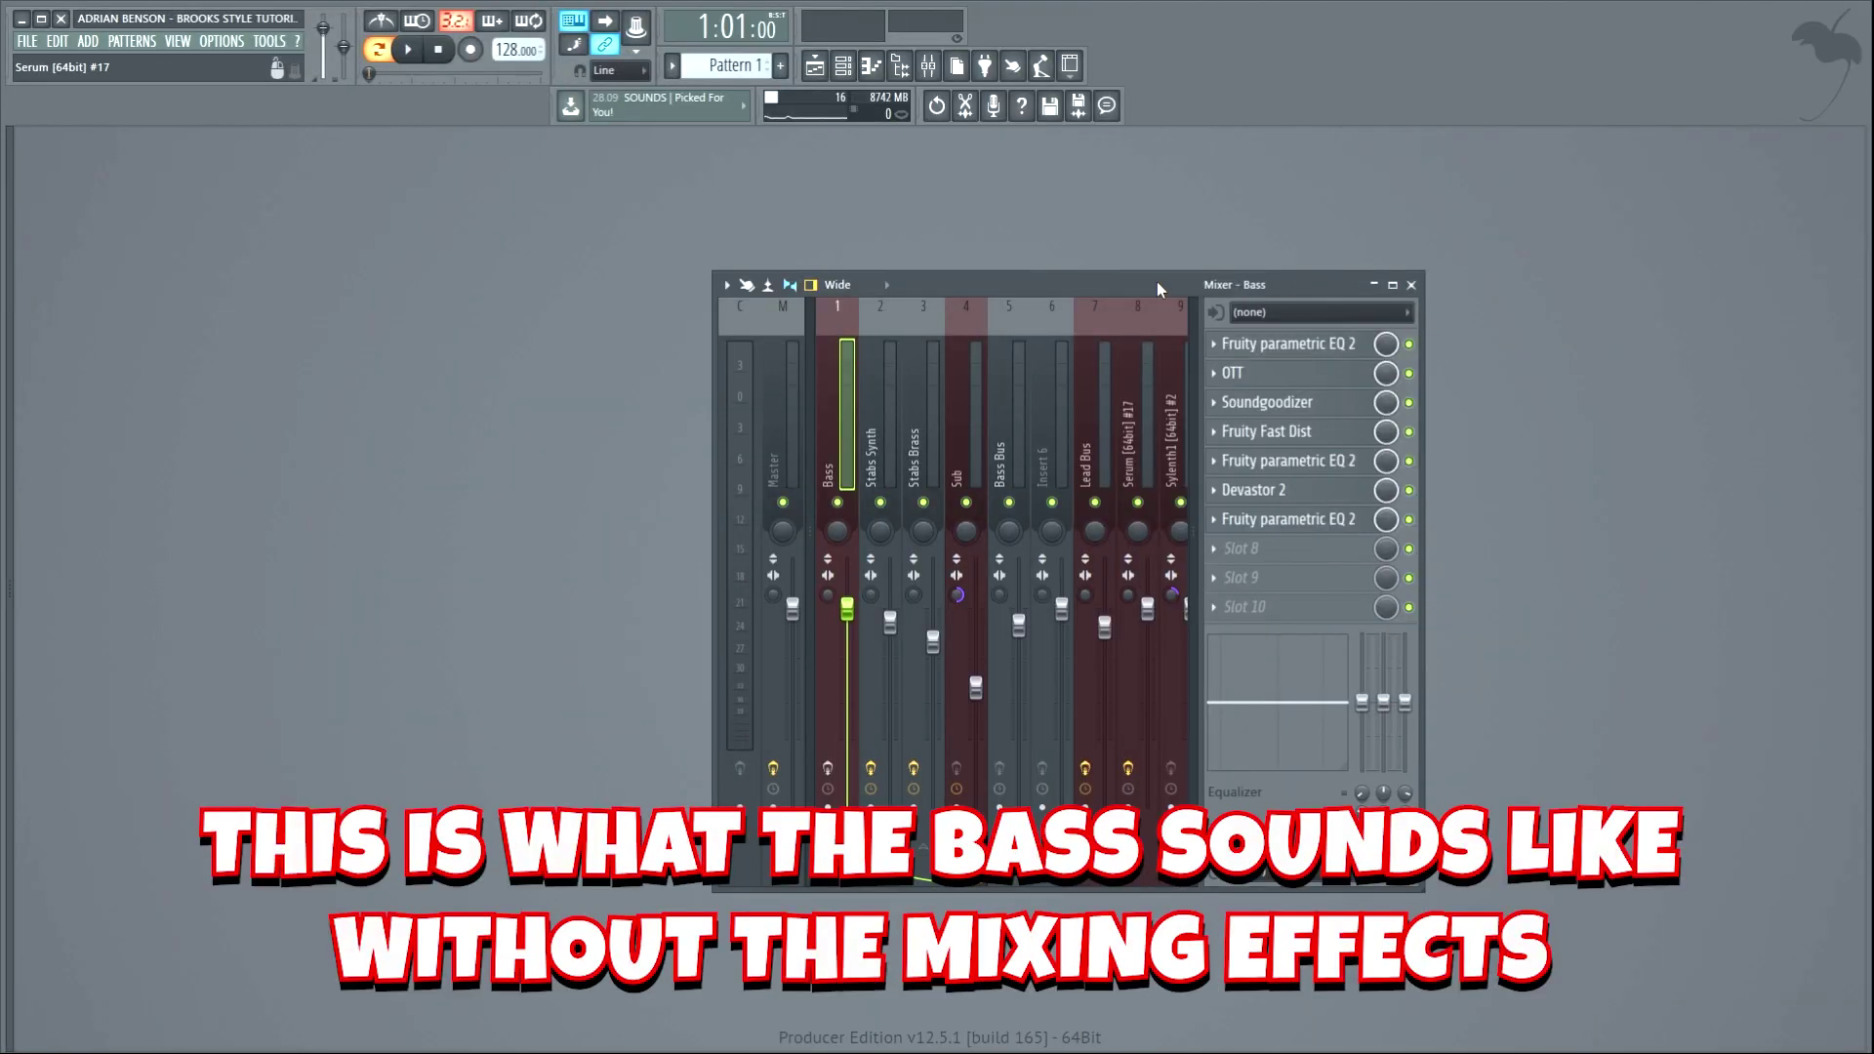
{"action": "key", "text": "space"}
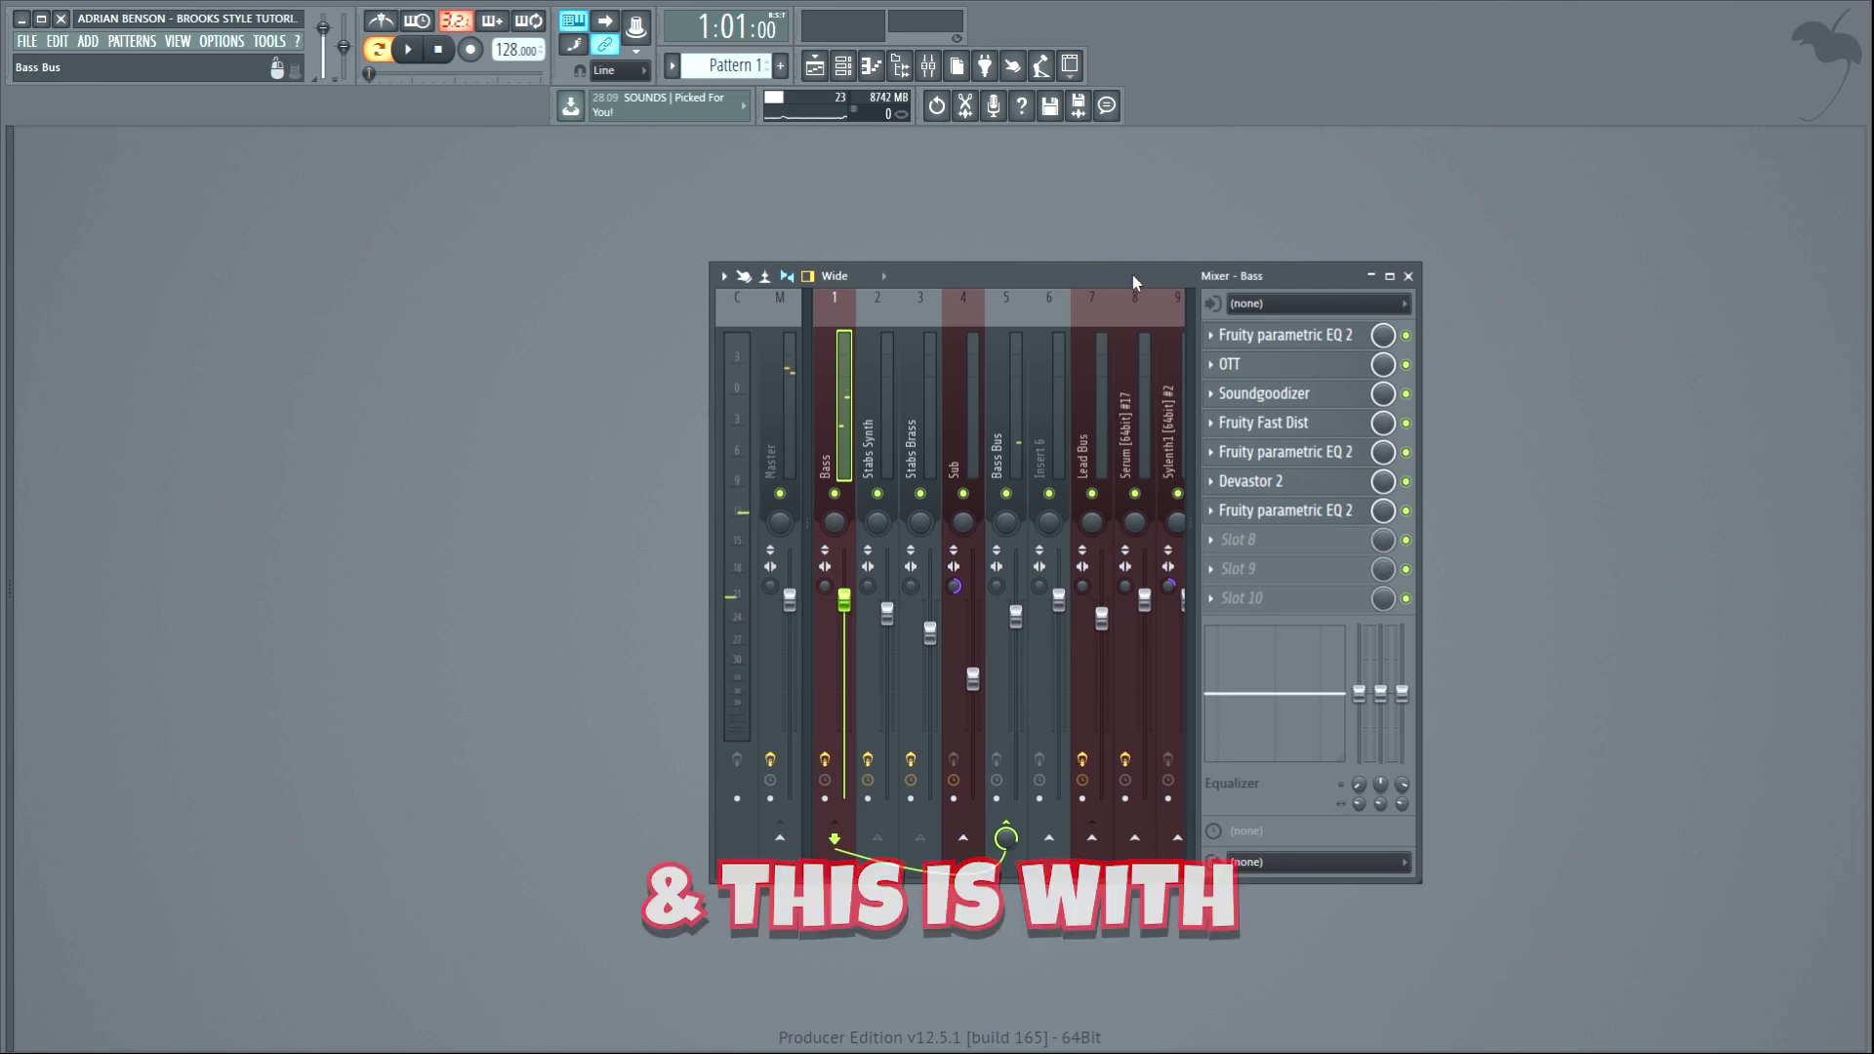
{"action": "key", "text": "space"}
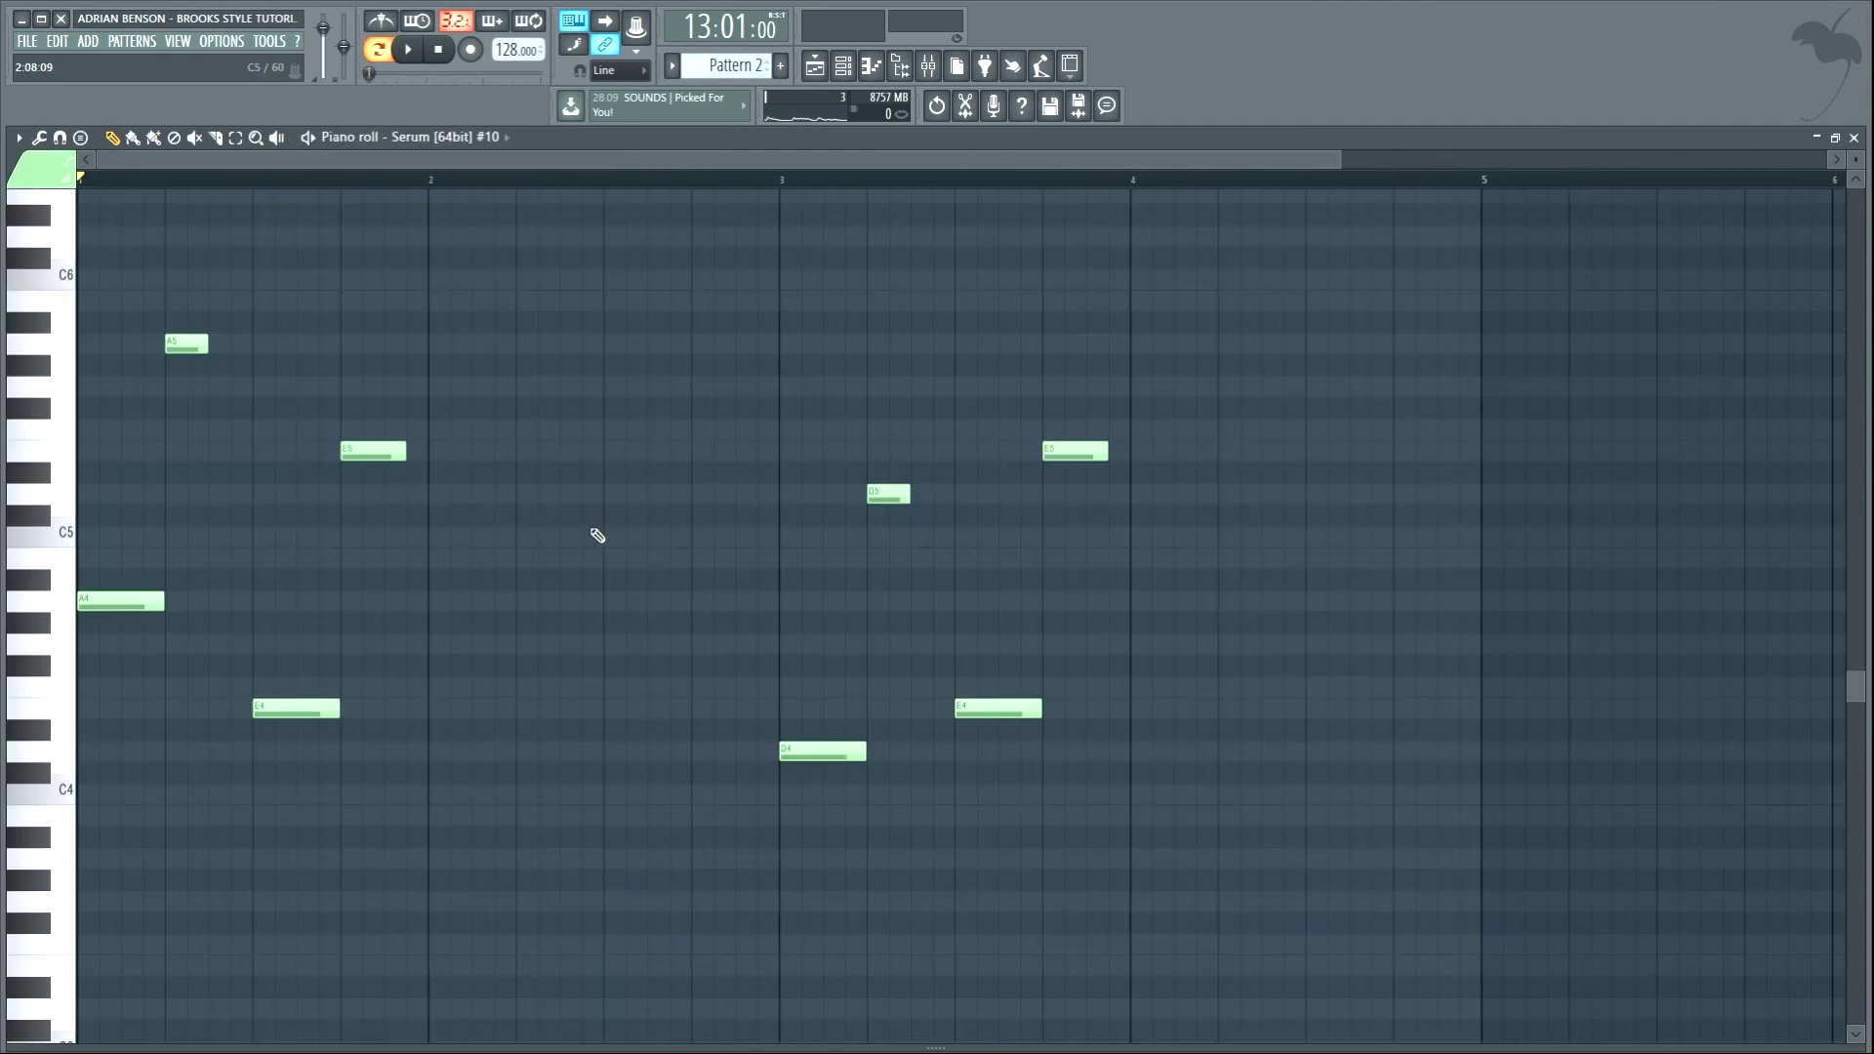
Play the brass stab melody, then play bars 13–17 with the stacked lead patterns.
{"action": "key", "text": "space"}
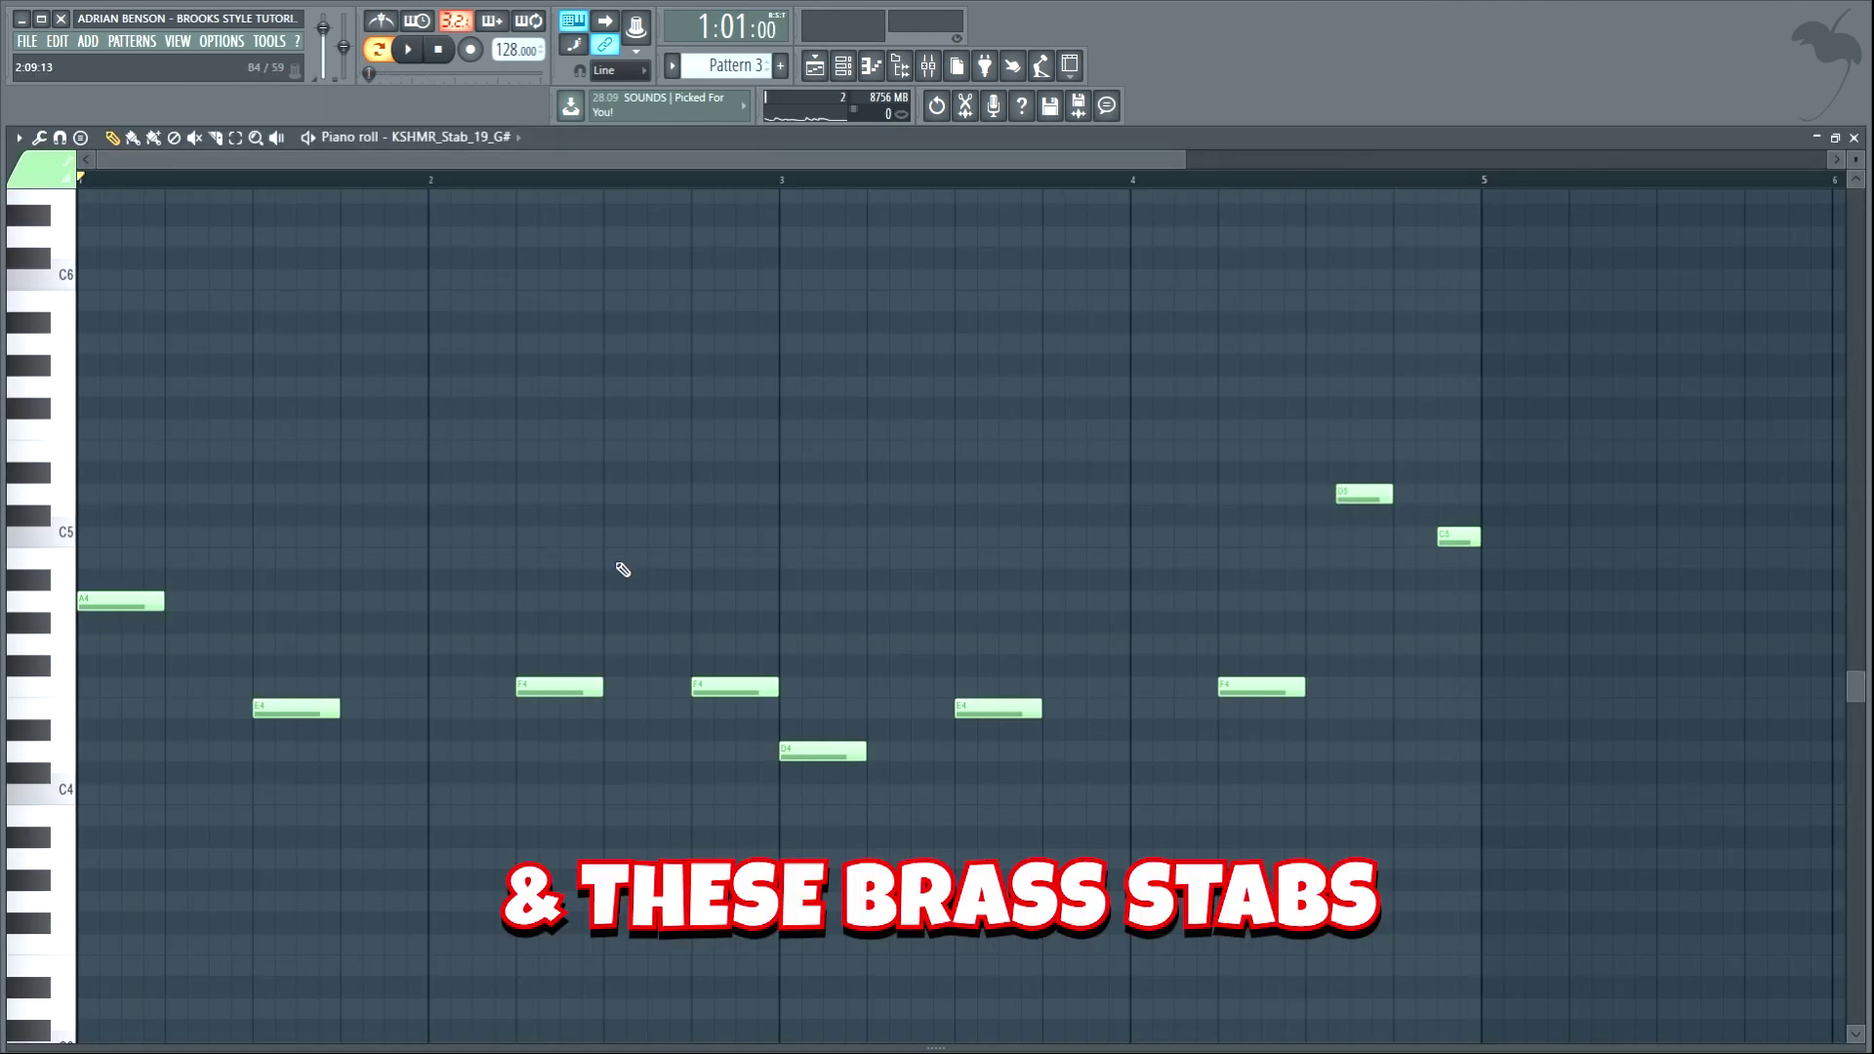
{"action": "key", "text": "space"}
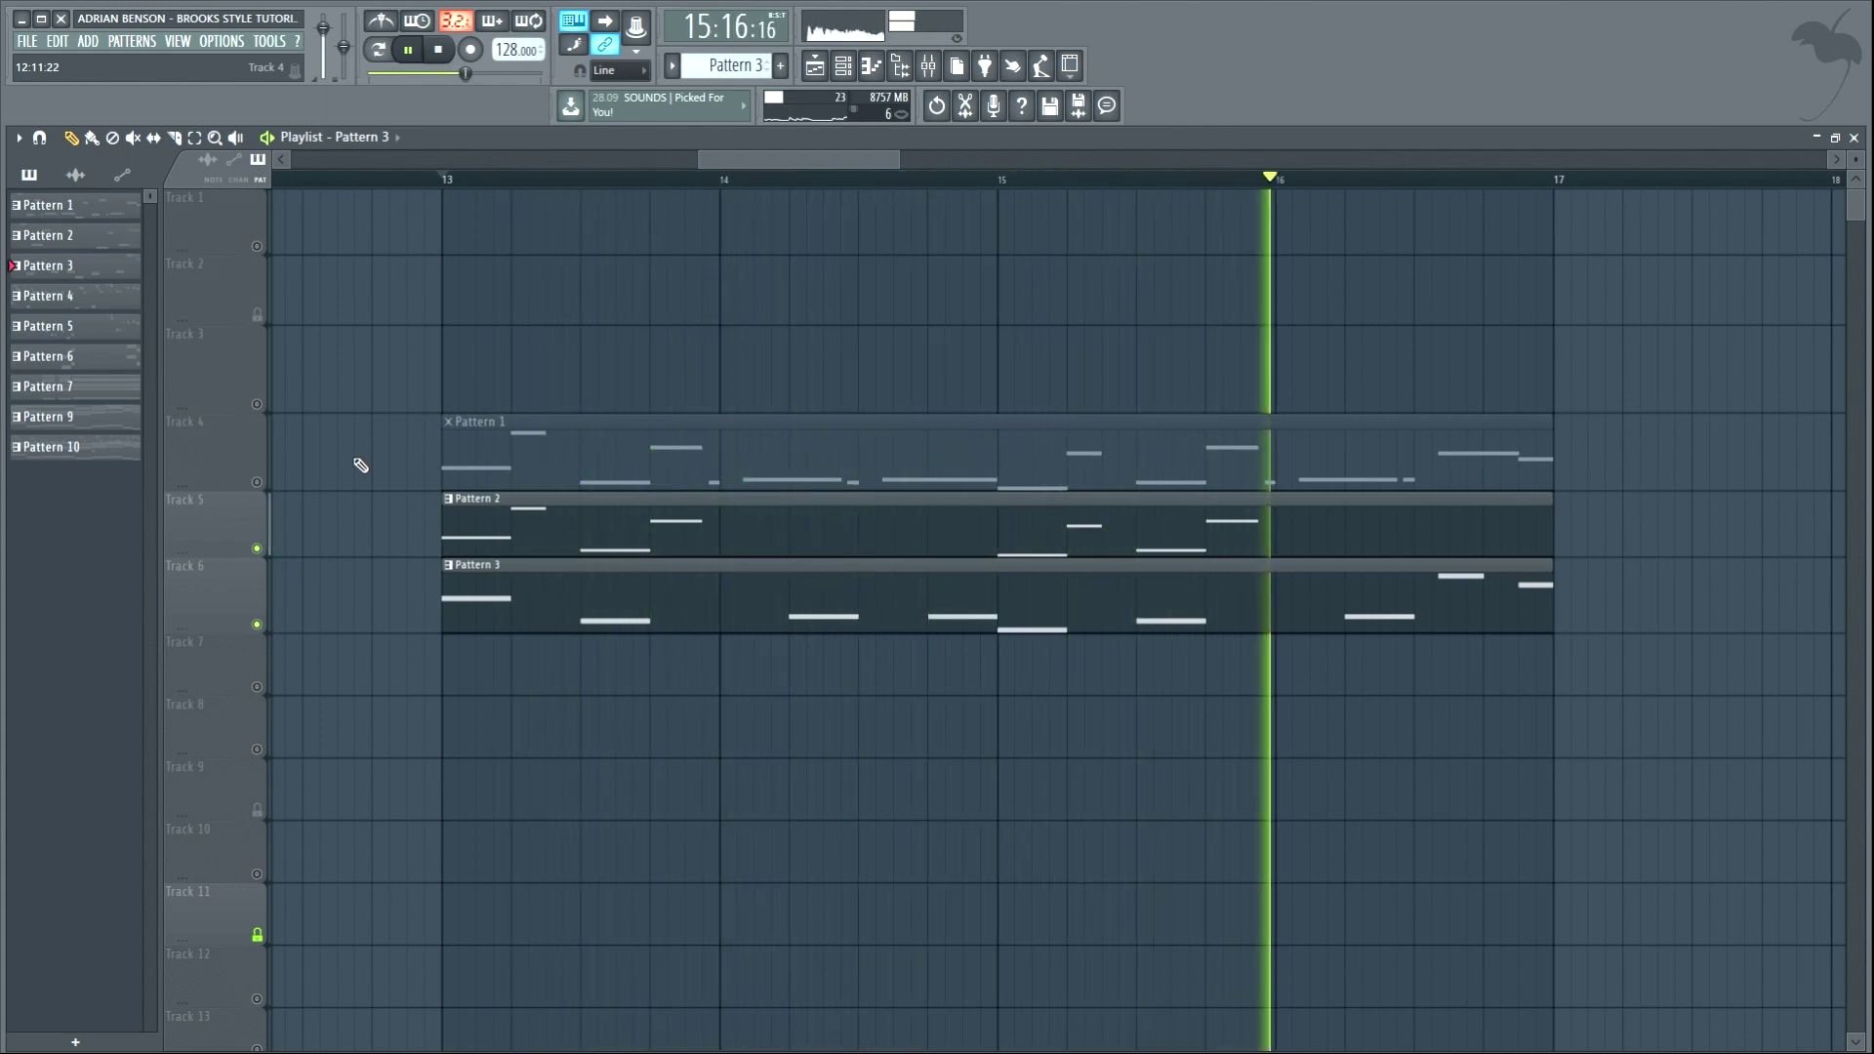
{"action": "key", "text": "space"}
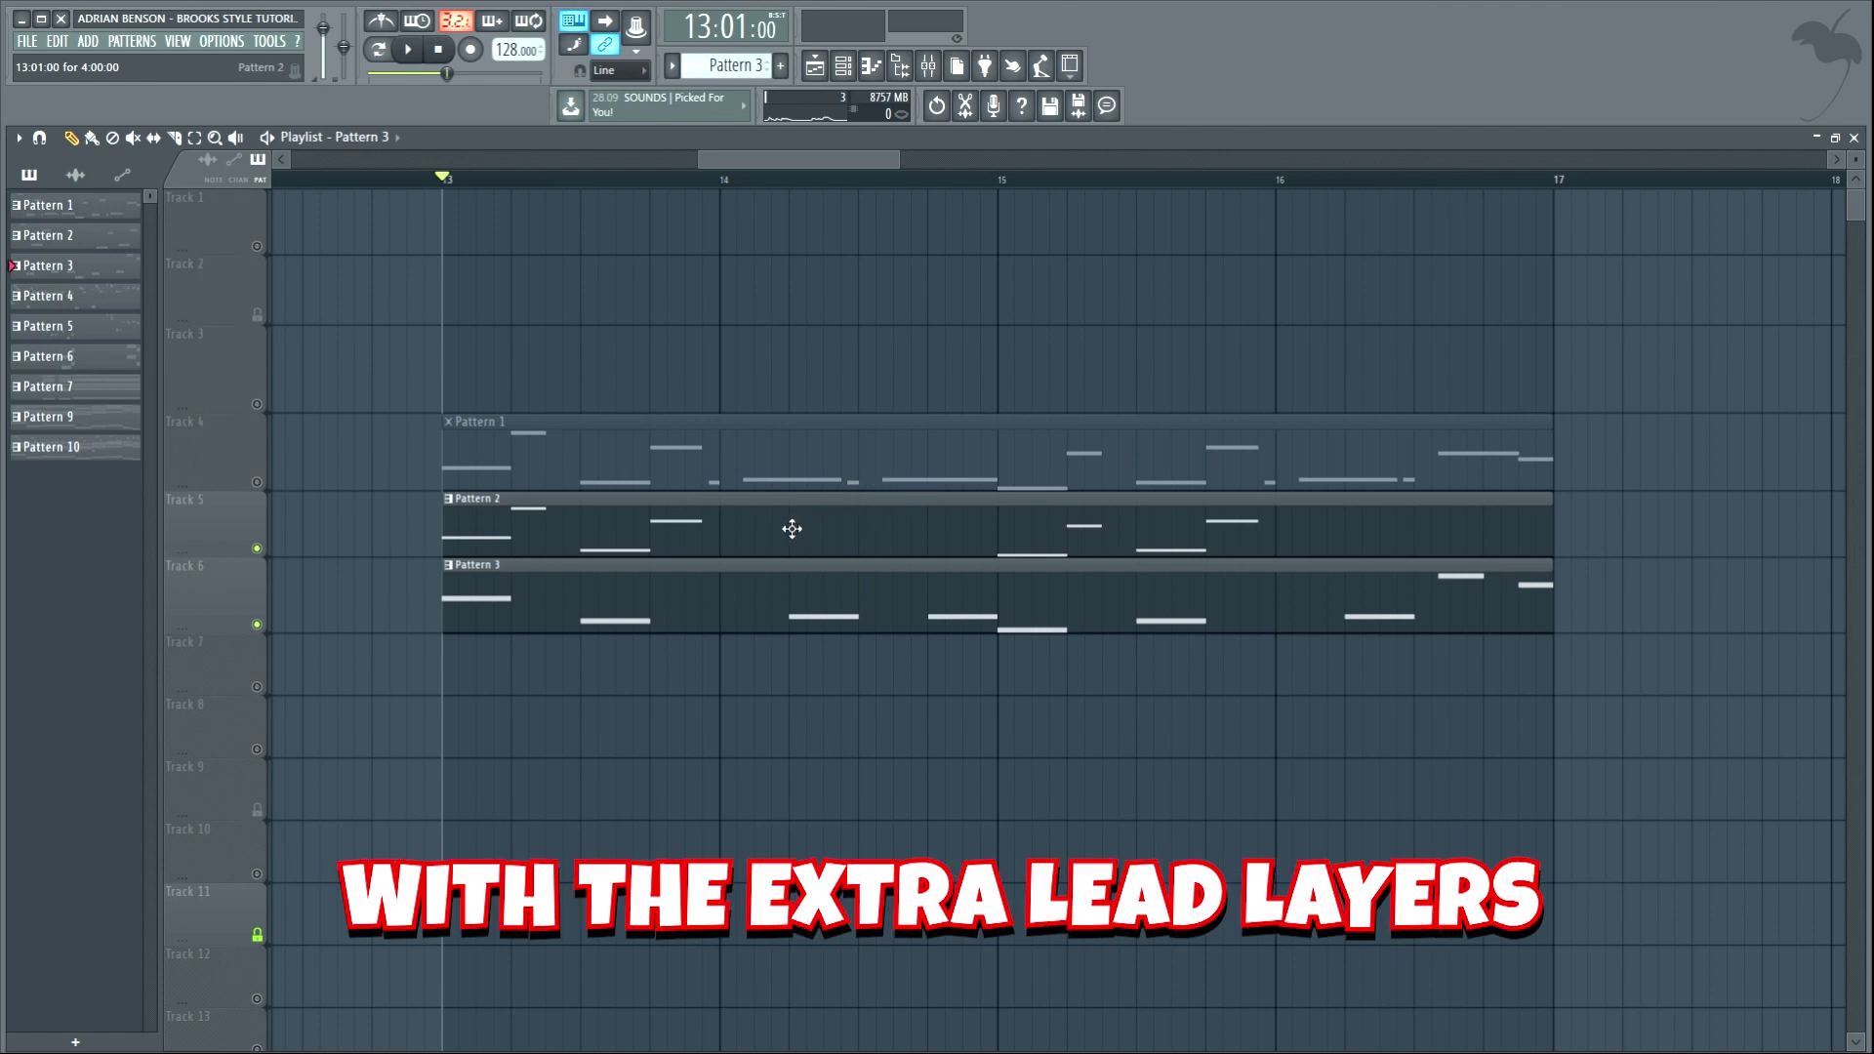
{"action": "key", "text": "space"}
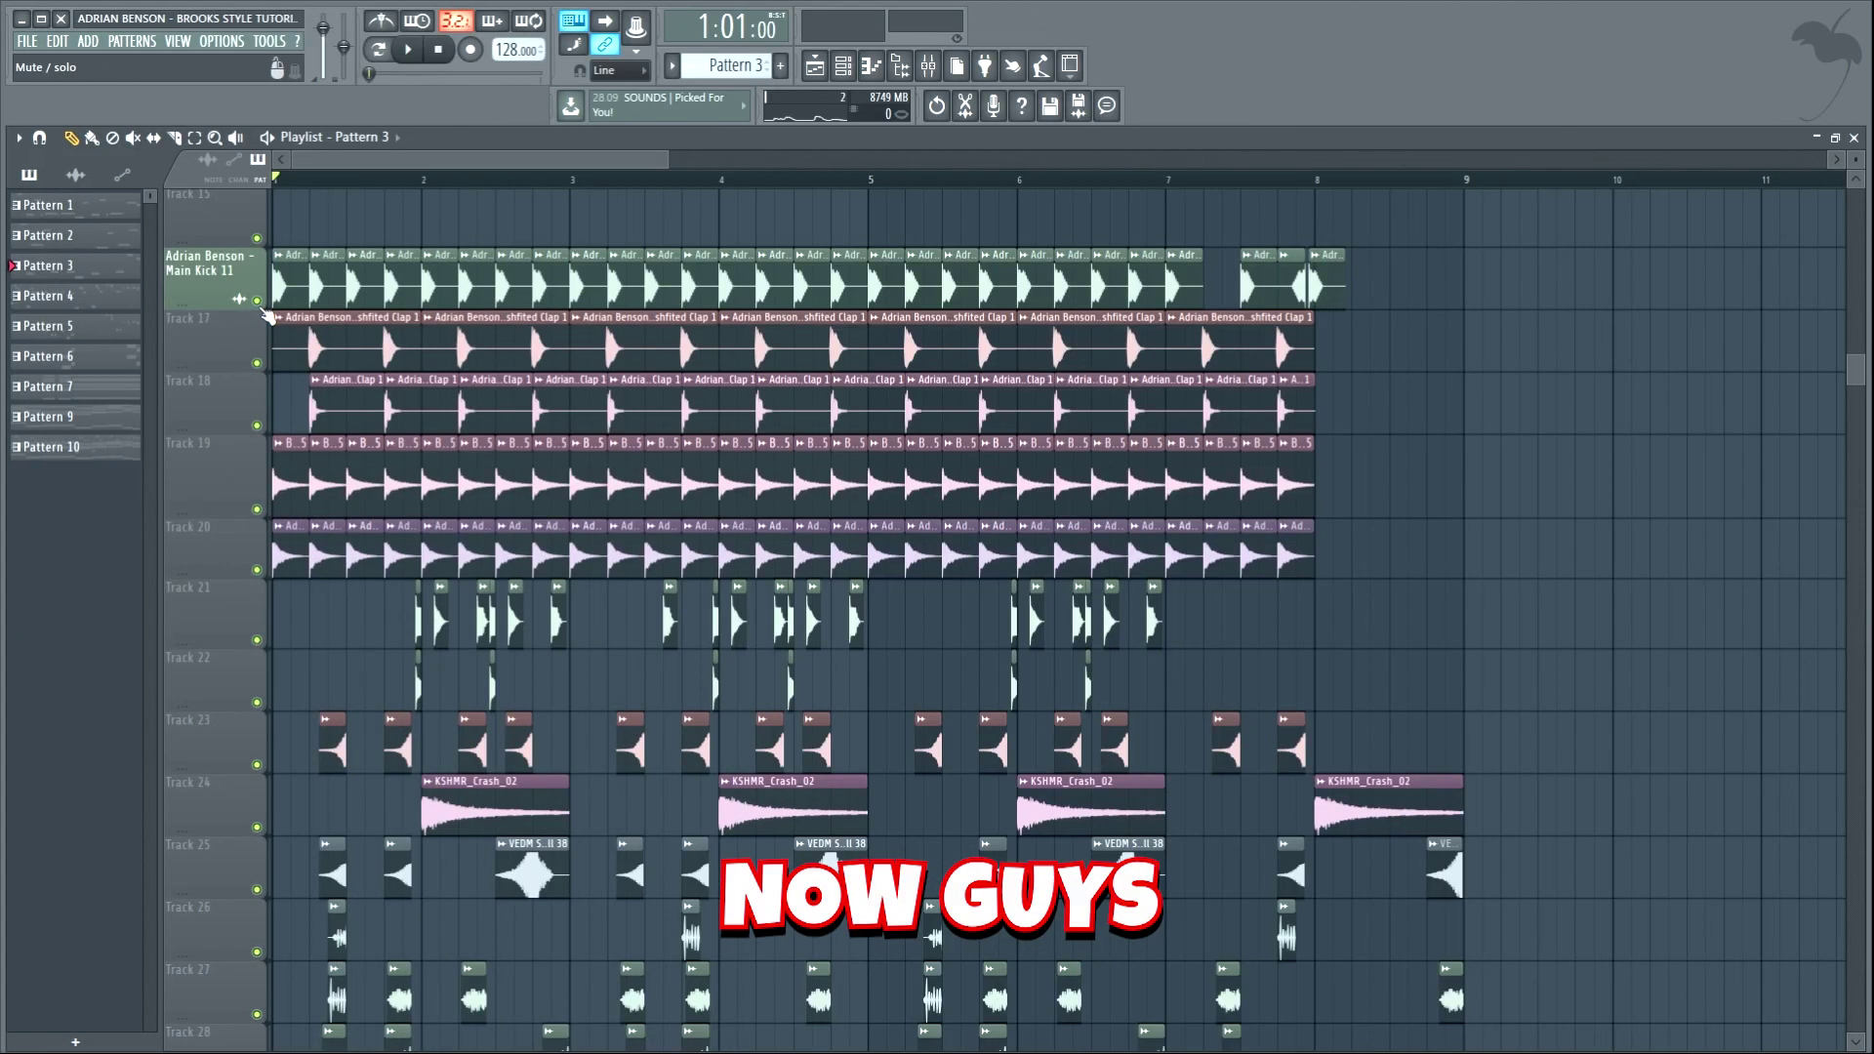
Play the drum section and solo Tracks 17 through 23 one at a time.
{"action": "key", "text": "space"}
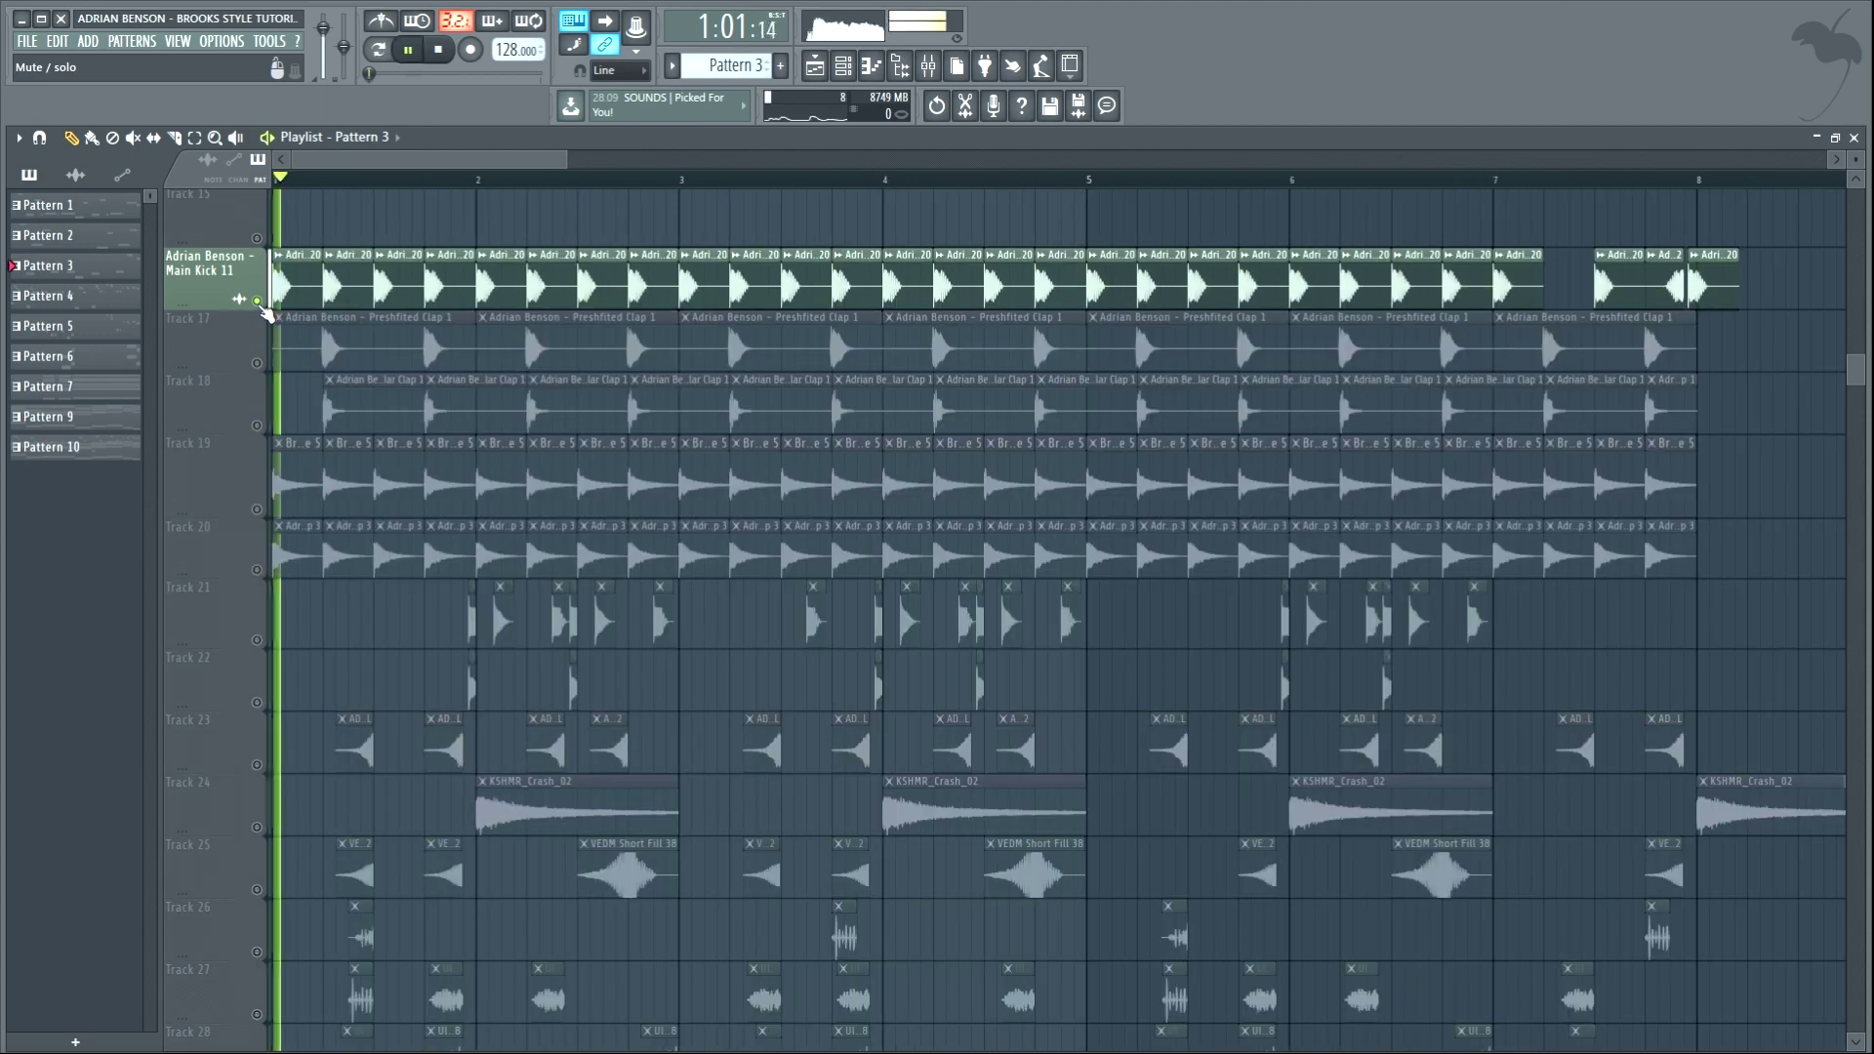
{"action": "left_click", "coordinate": [257, 363], "text": "ctrl"}
{"action": "left_click", "coordinate": [257, 426], "text": "ctrl"}
{"action": "left_click", "coordinate": [257, 508], "text": "ctrl"}
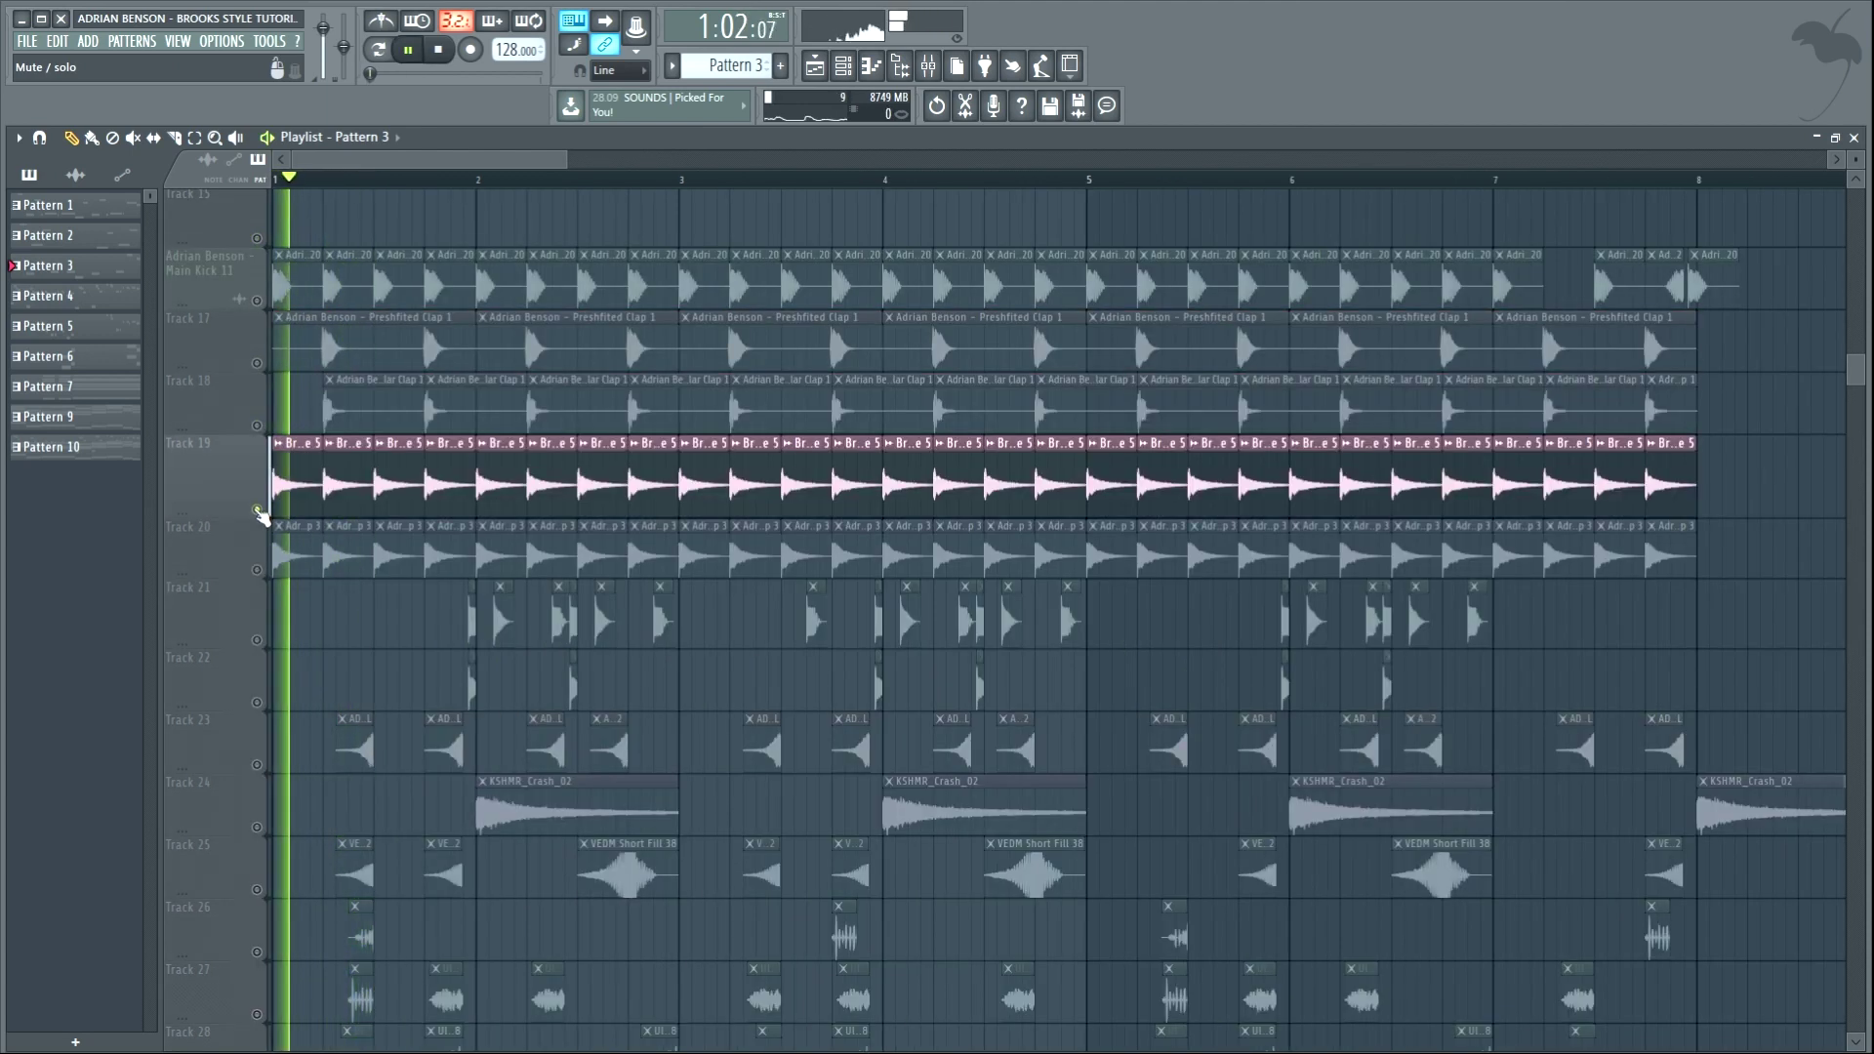
{"action": "left_click", "coordinate": [257, 570], "text": "ctrl"}
{"action": "left_click", "coordinate": [256, 640], "text": "ctrl"}
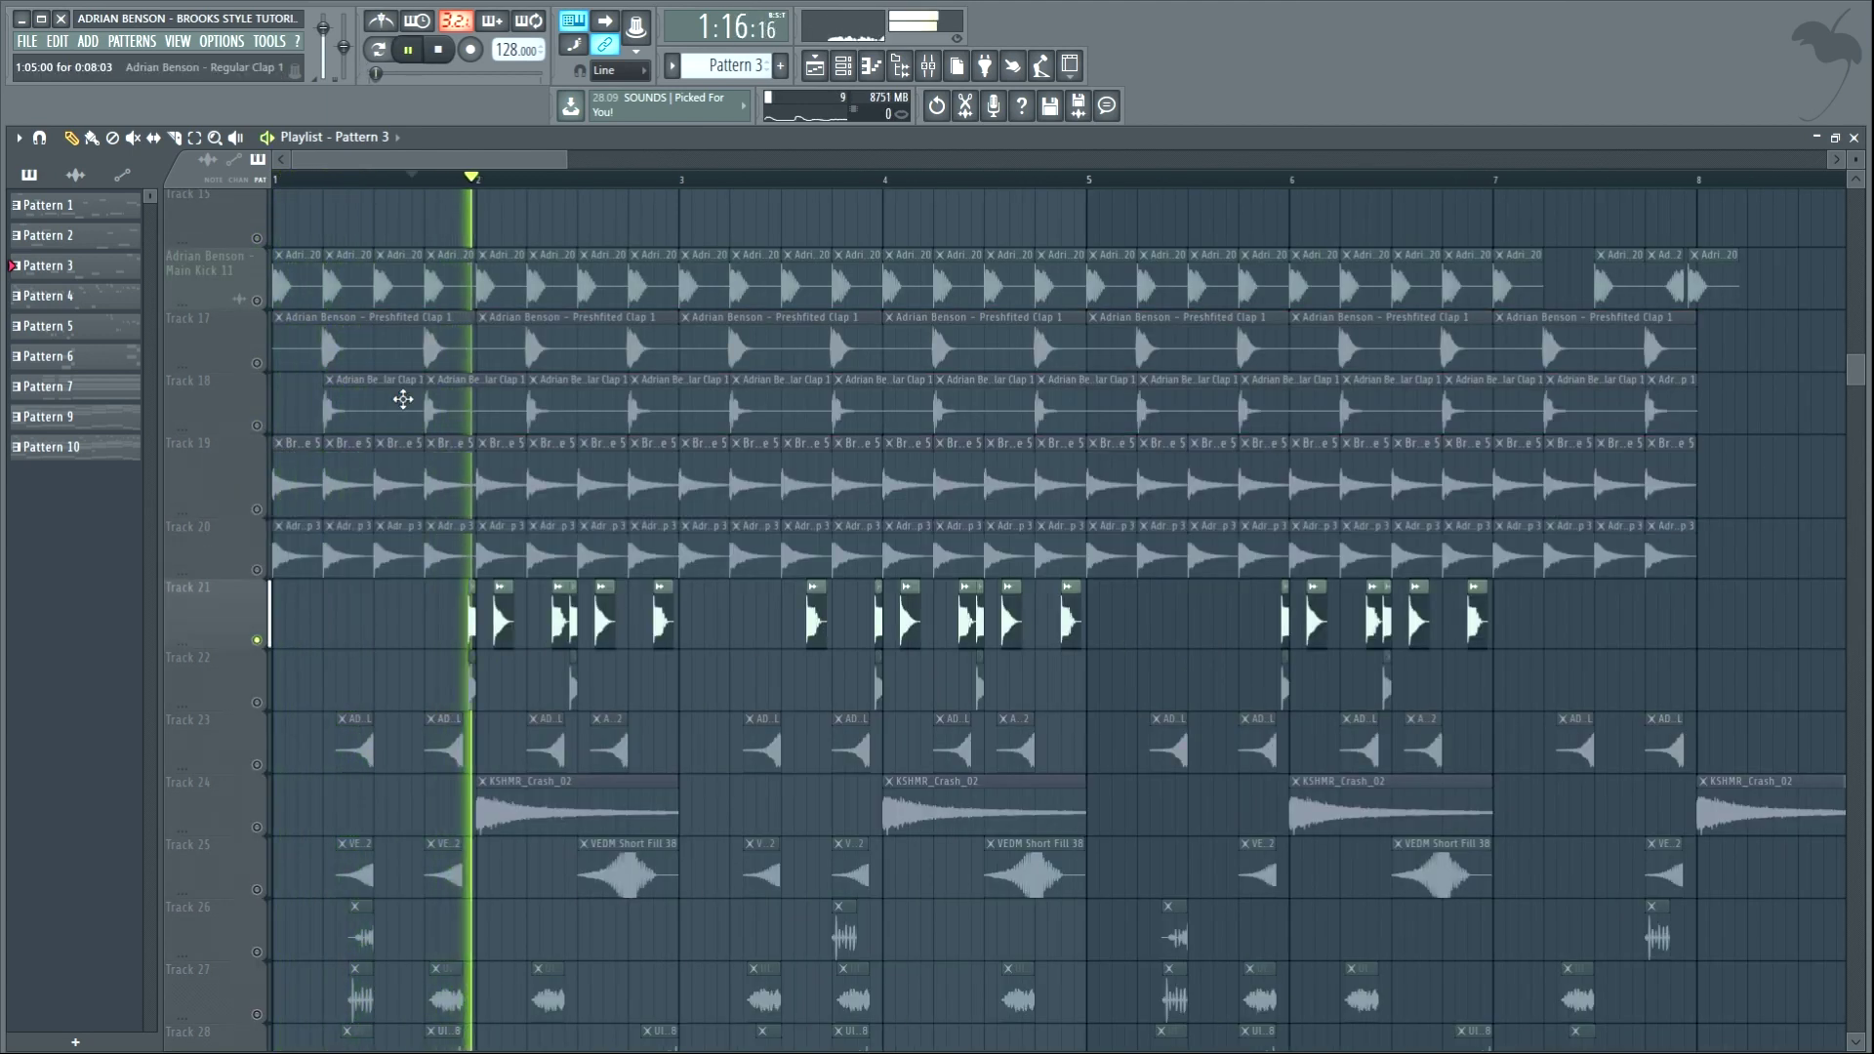
{"action": "left_click", "coordinate": [257, 702], "text": "ctrl"}
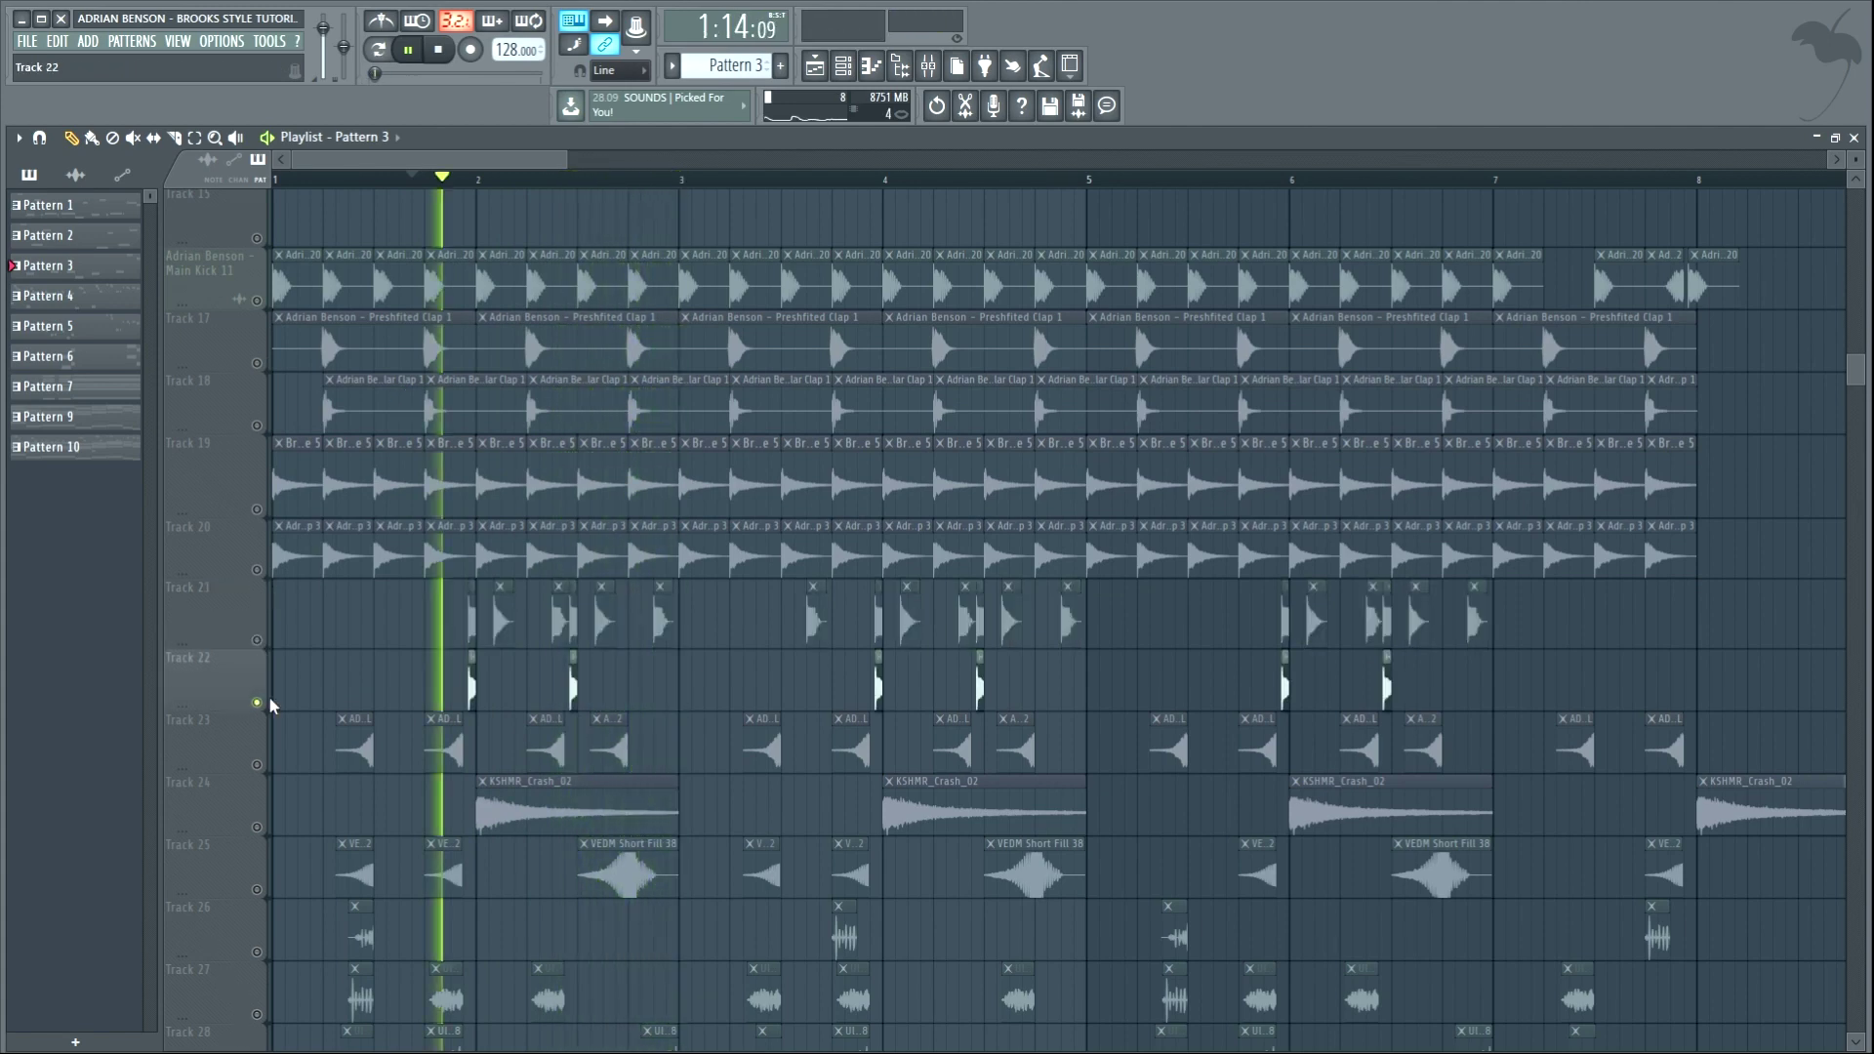
{"action": "left_click", "coordinate": [257, 702], "text": "ctrl"}
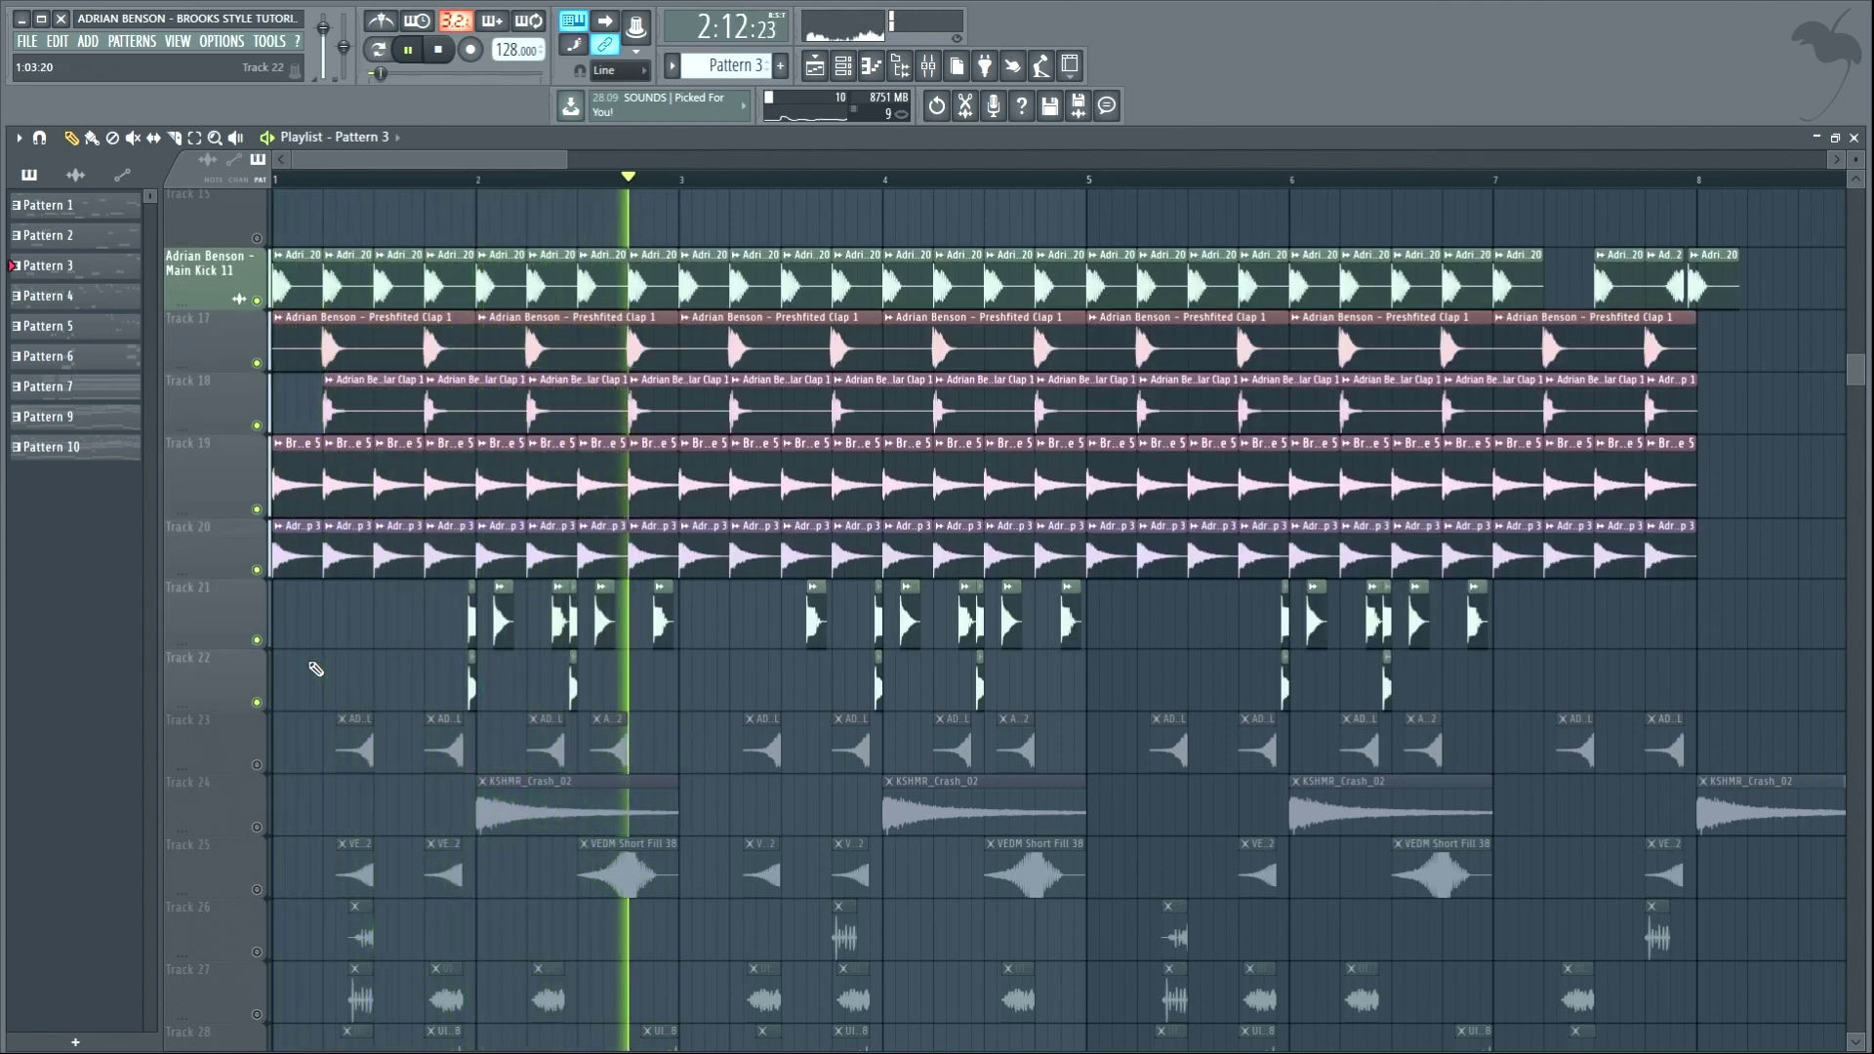
{"action": "left_click", "coordinate": [257, 766], "text": "ctrl"}
Solo drum Tracks 27 and 28, then clear the solo so all tracks play.
{"action": "scroll", "coordinate": [298, 486], "scroll_direction": "down", "scroll_amount": 3}
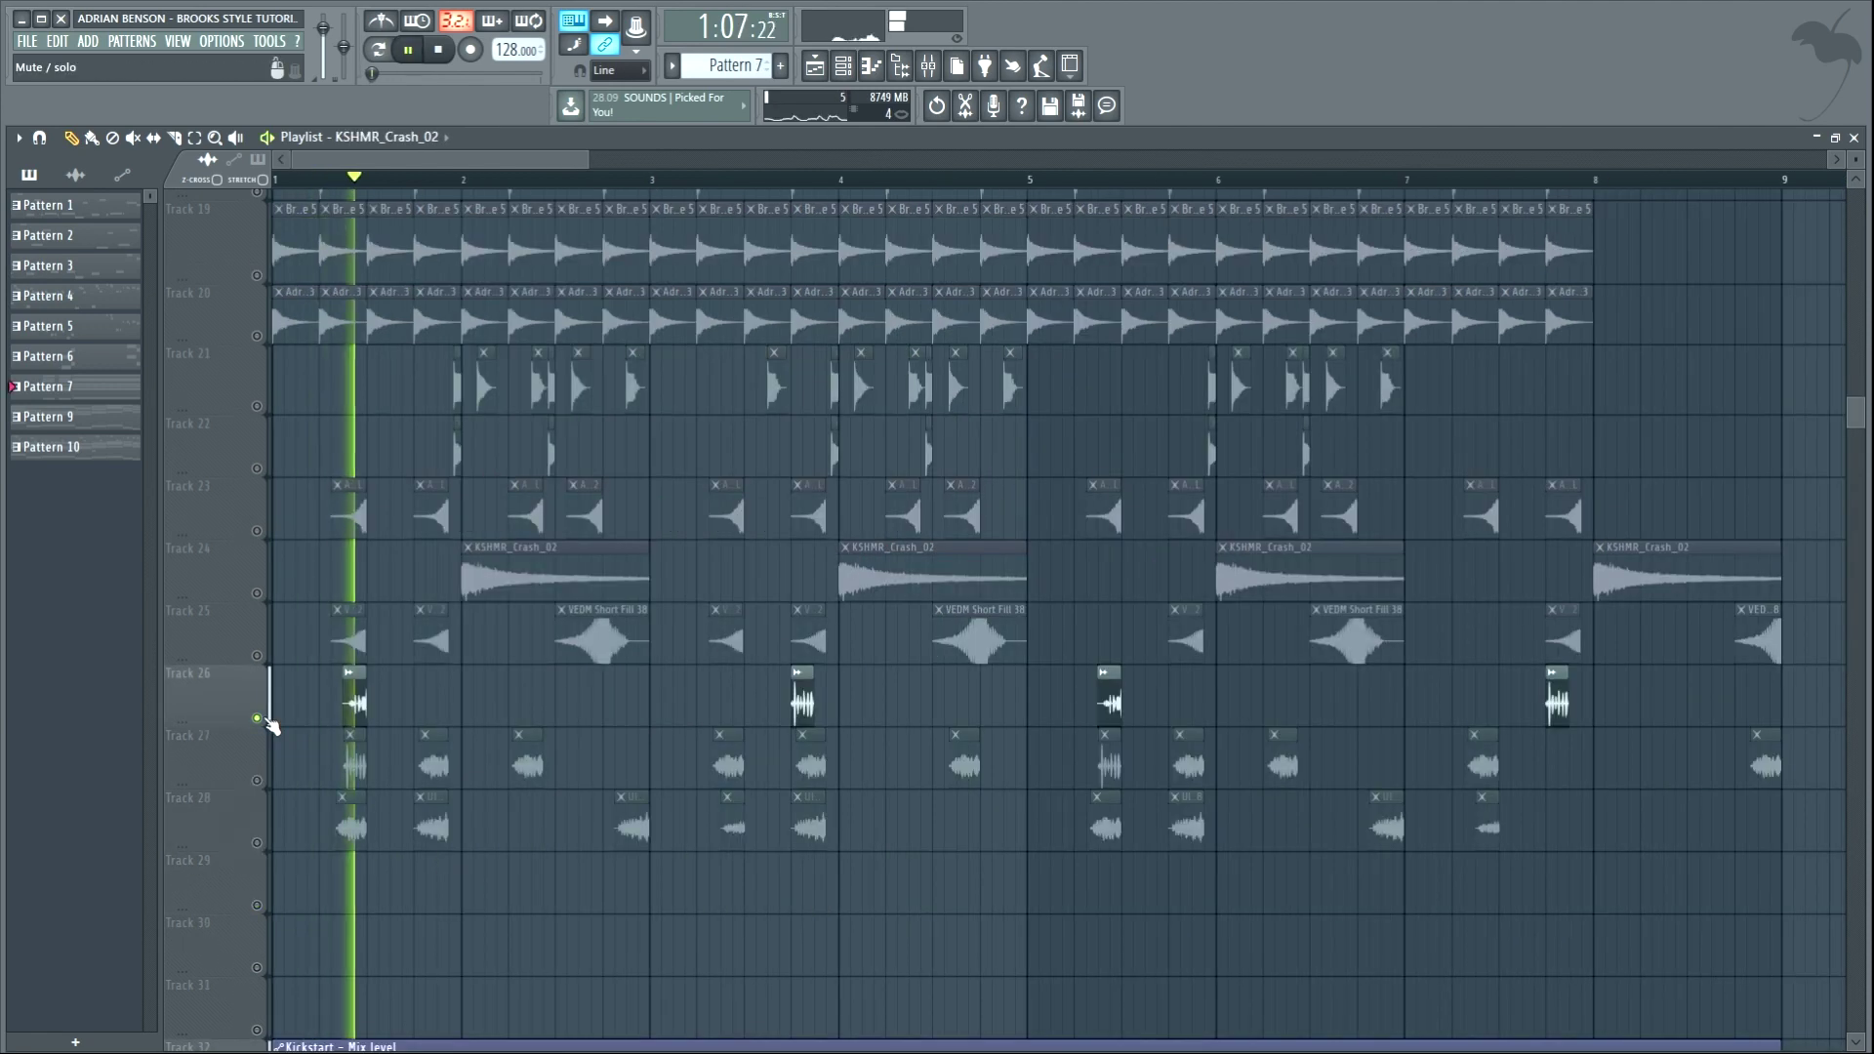
{"action": "right_click", "coordinate": [258, 780]}
{"action": "right_click", "coordinate": [257, 843]}
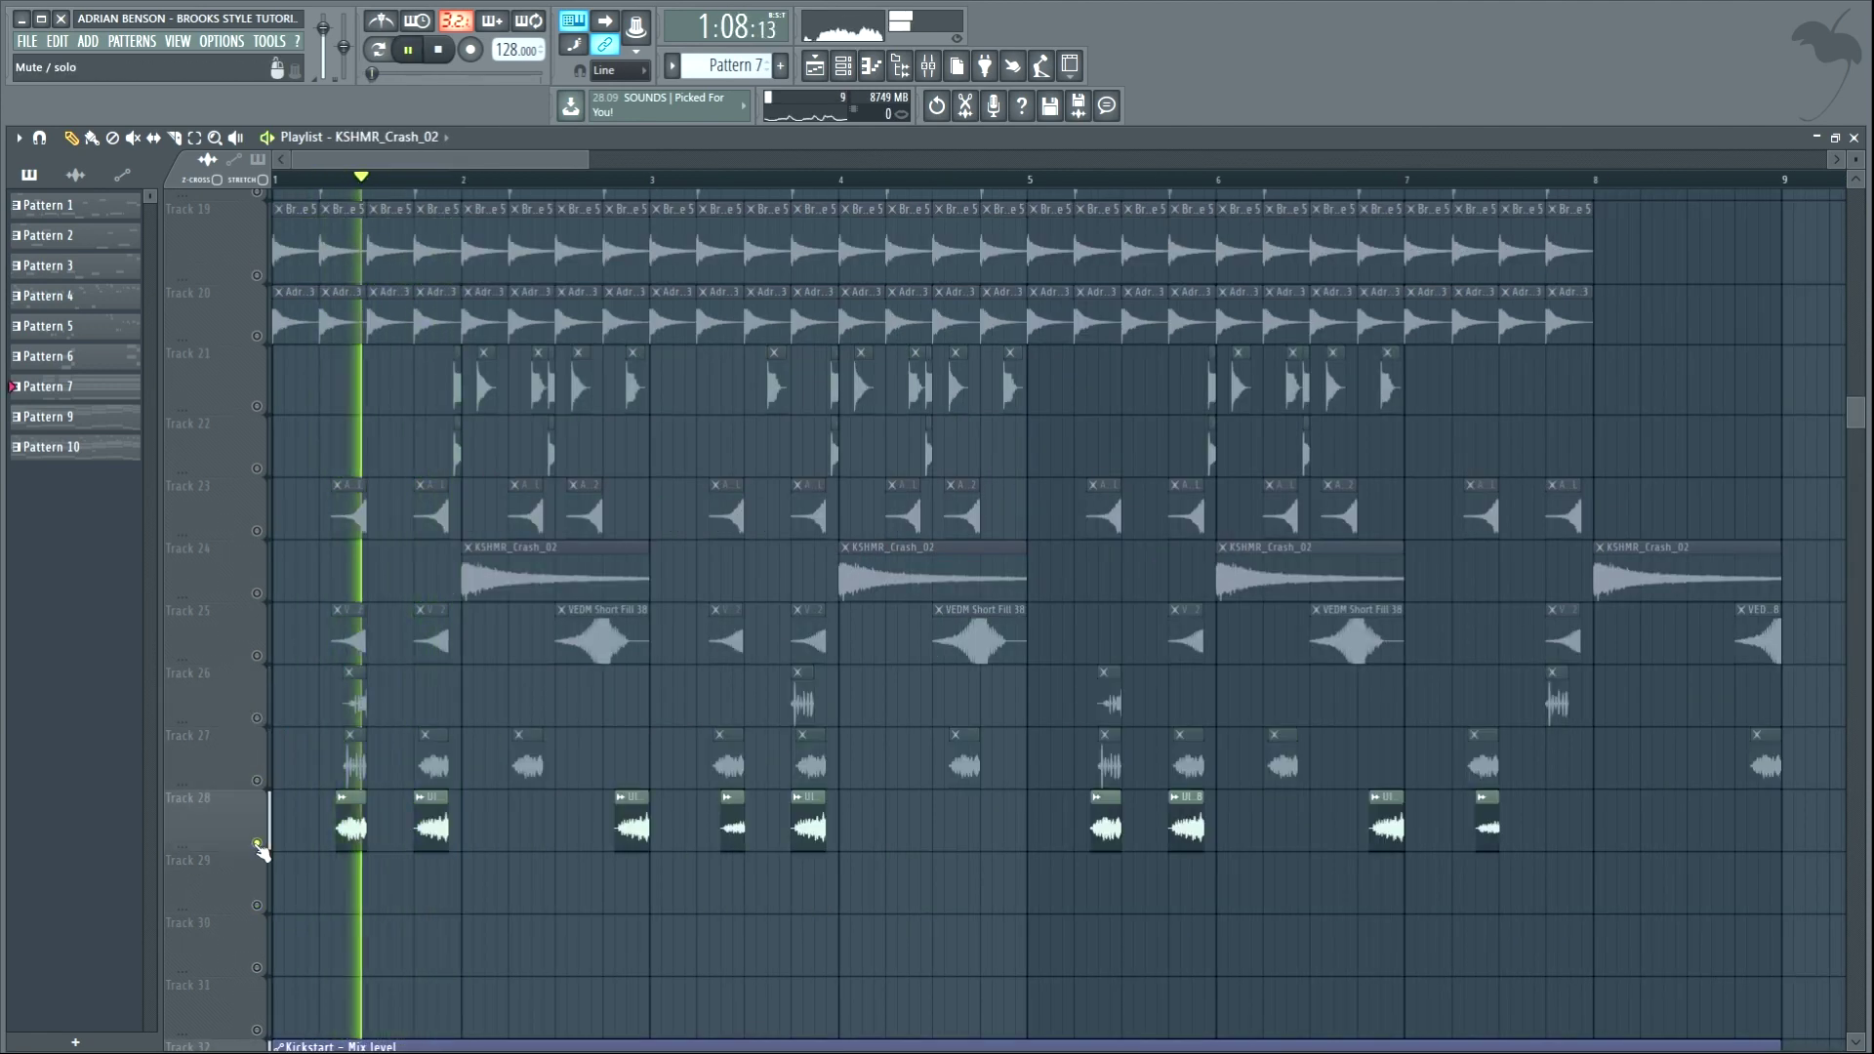
{"action": "right_click", "coordinate": [258, 844]}
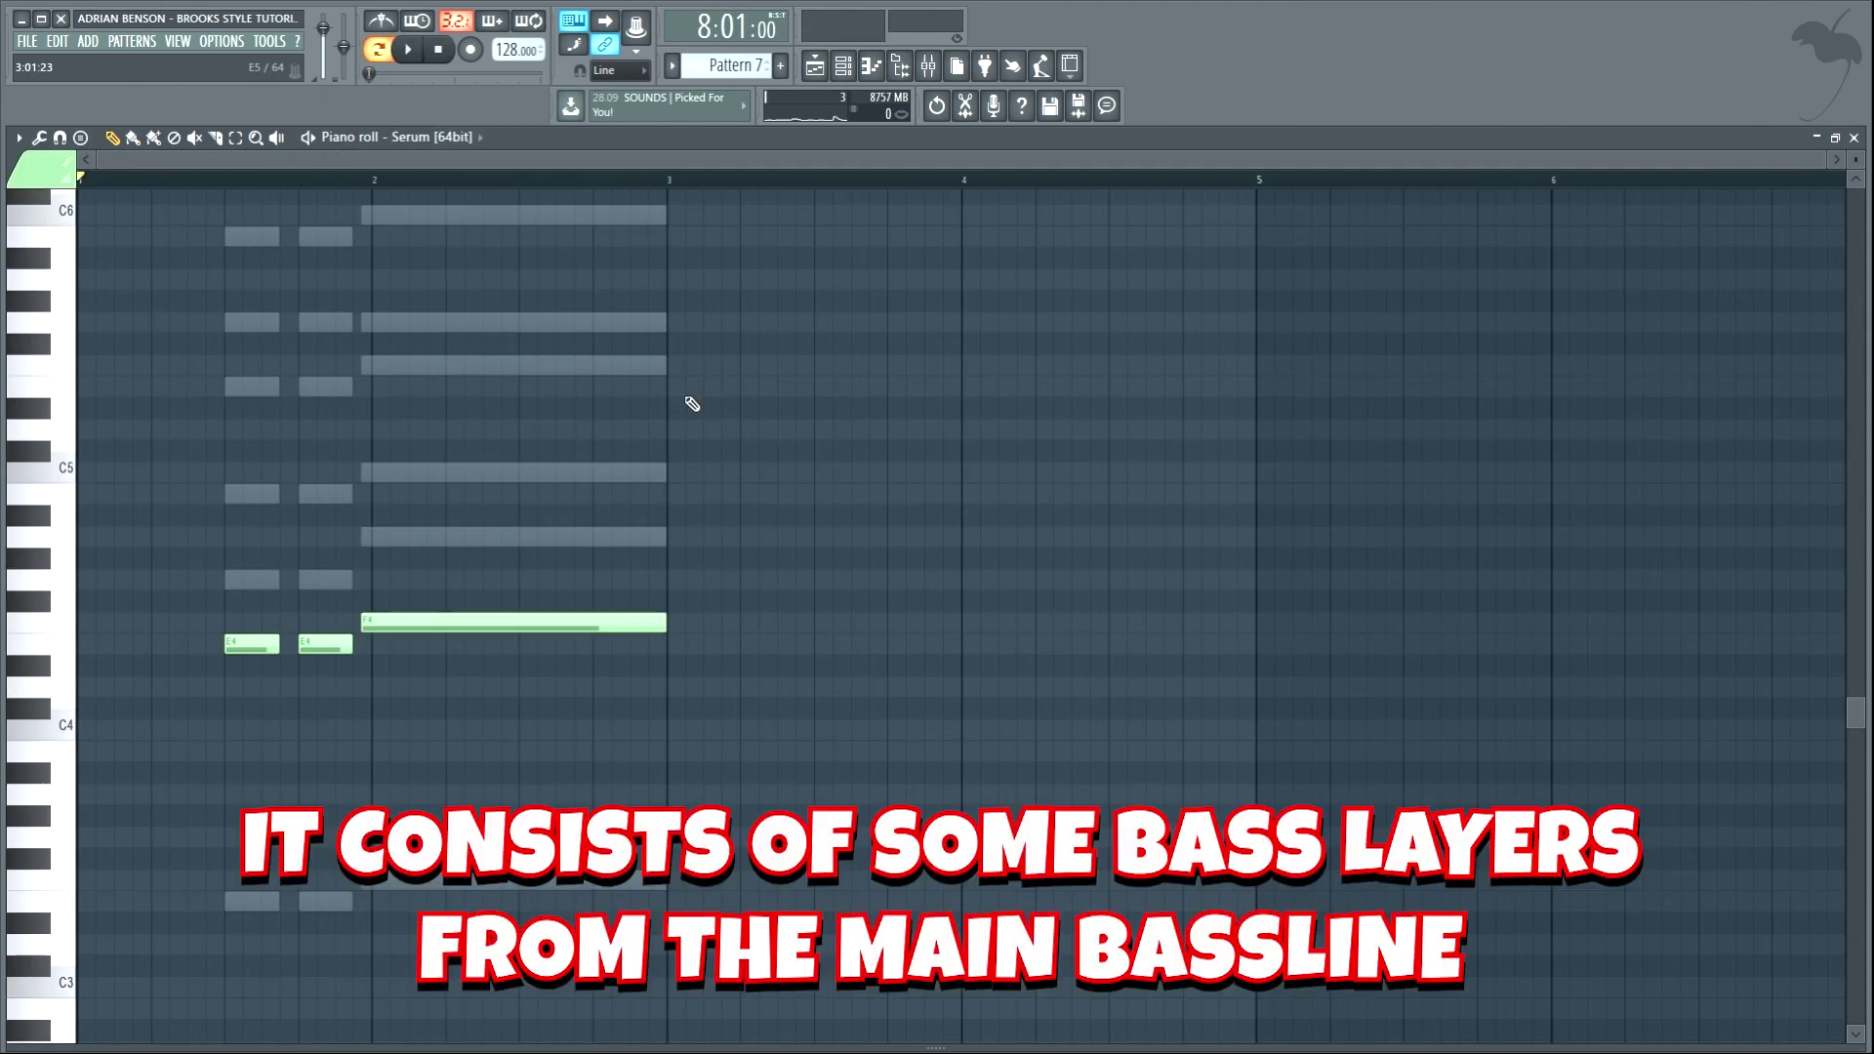
Play back the Serum bass-layer pattern: two short stacked stabs, then a chord held to bar 3.
{"action": "key", "text": "space"}
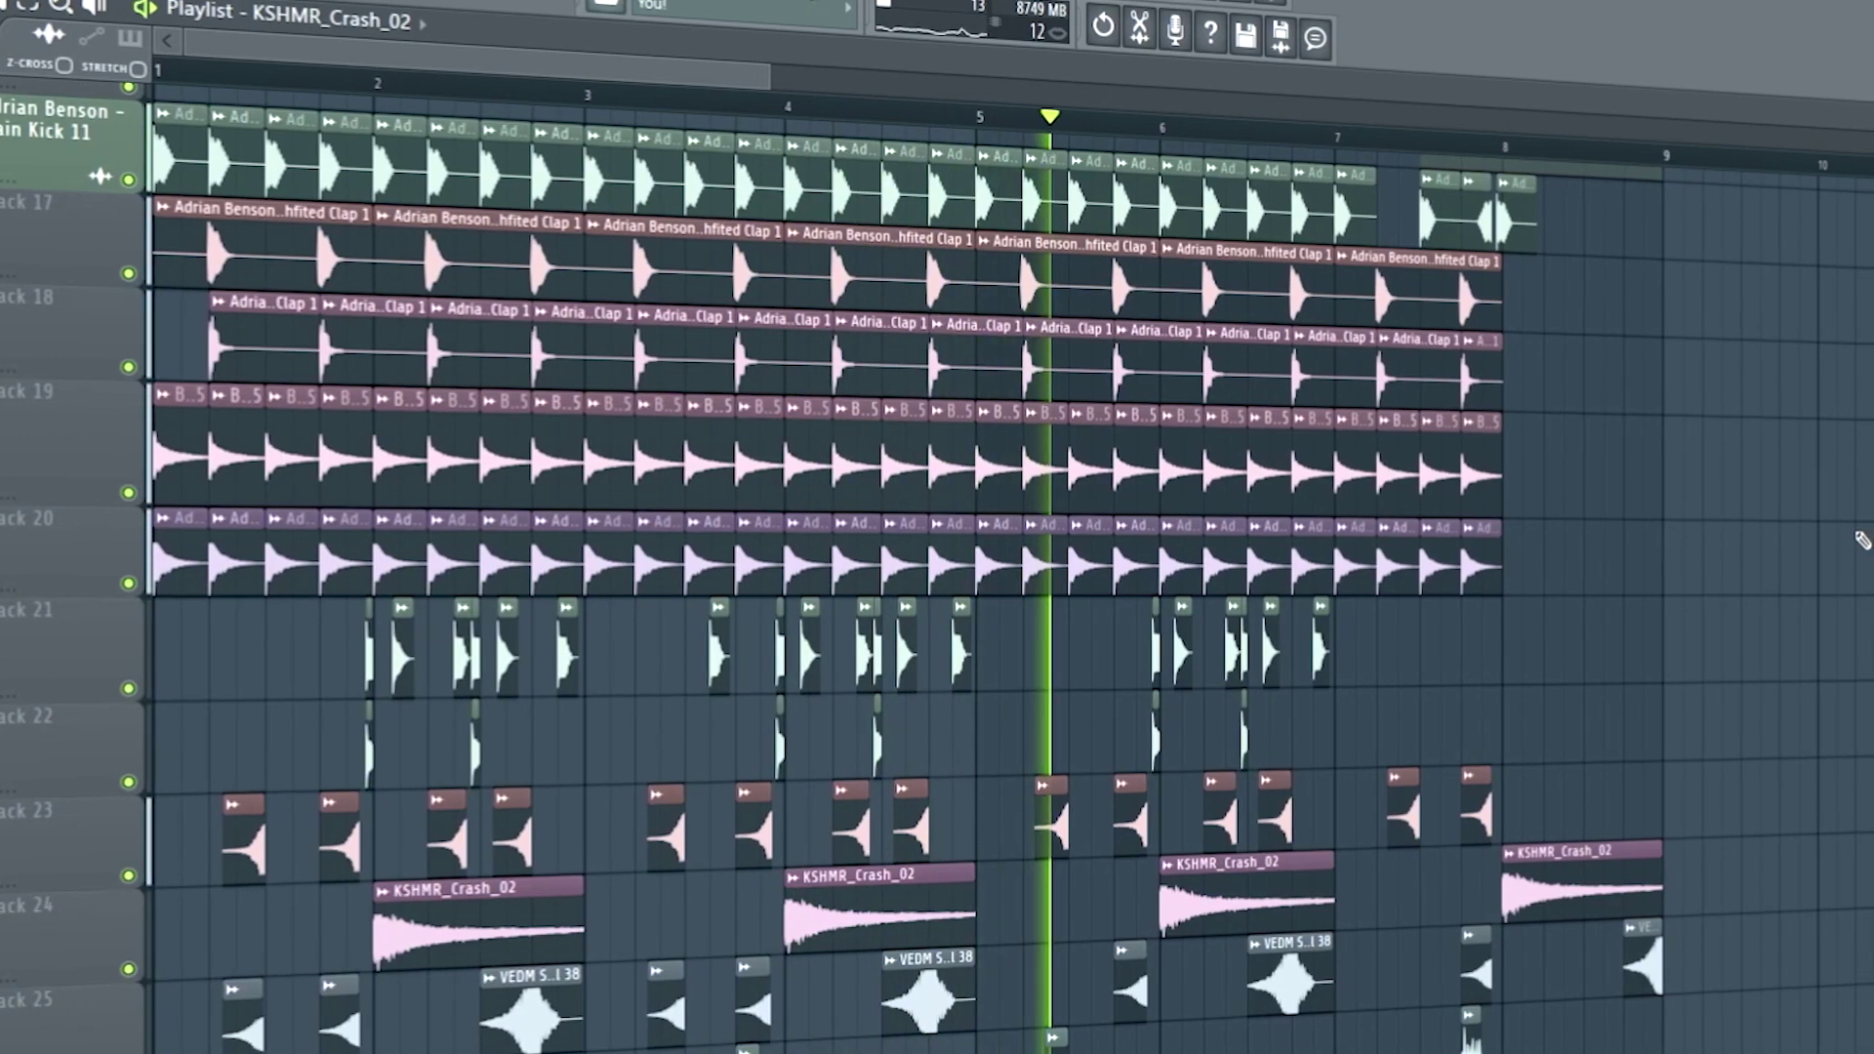
Scroll the playlist up to show Pattern 7 above its Sylenth1 #7 filter-cutoff automation clip.
{"action": "scroll", "coordinate": [1855, 540], "scroll_direction": "up", "scroll_amount": 3}
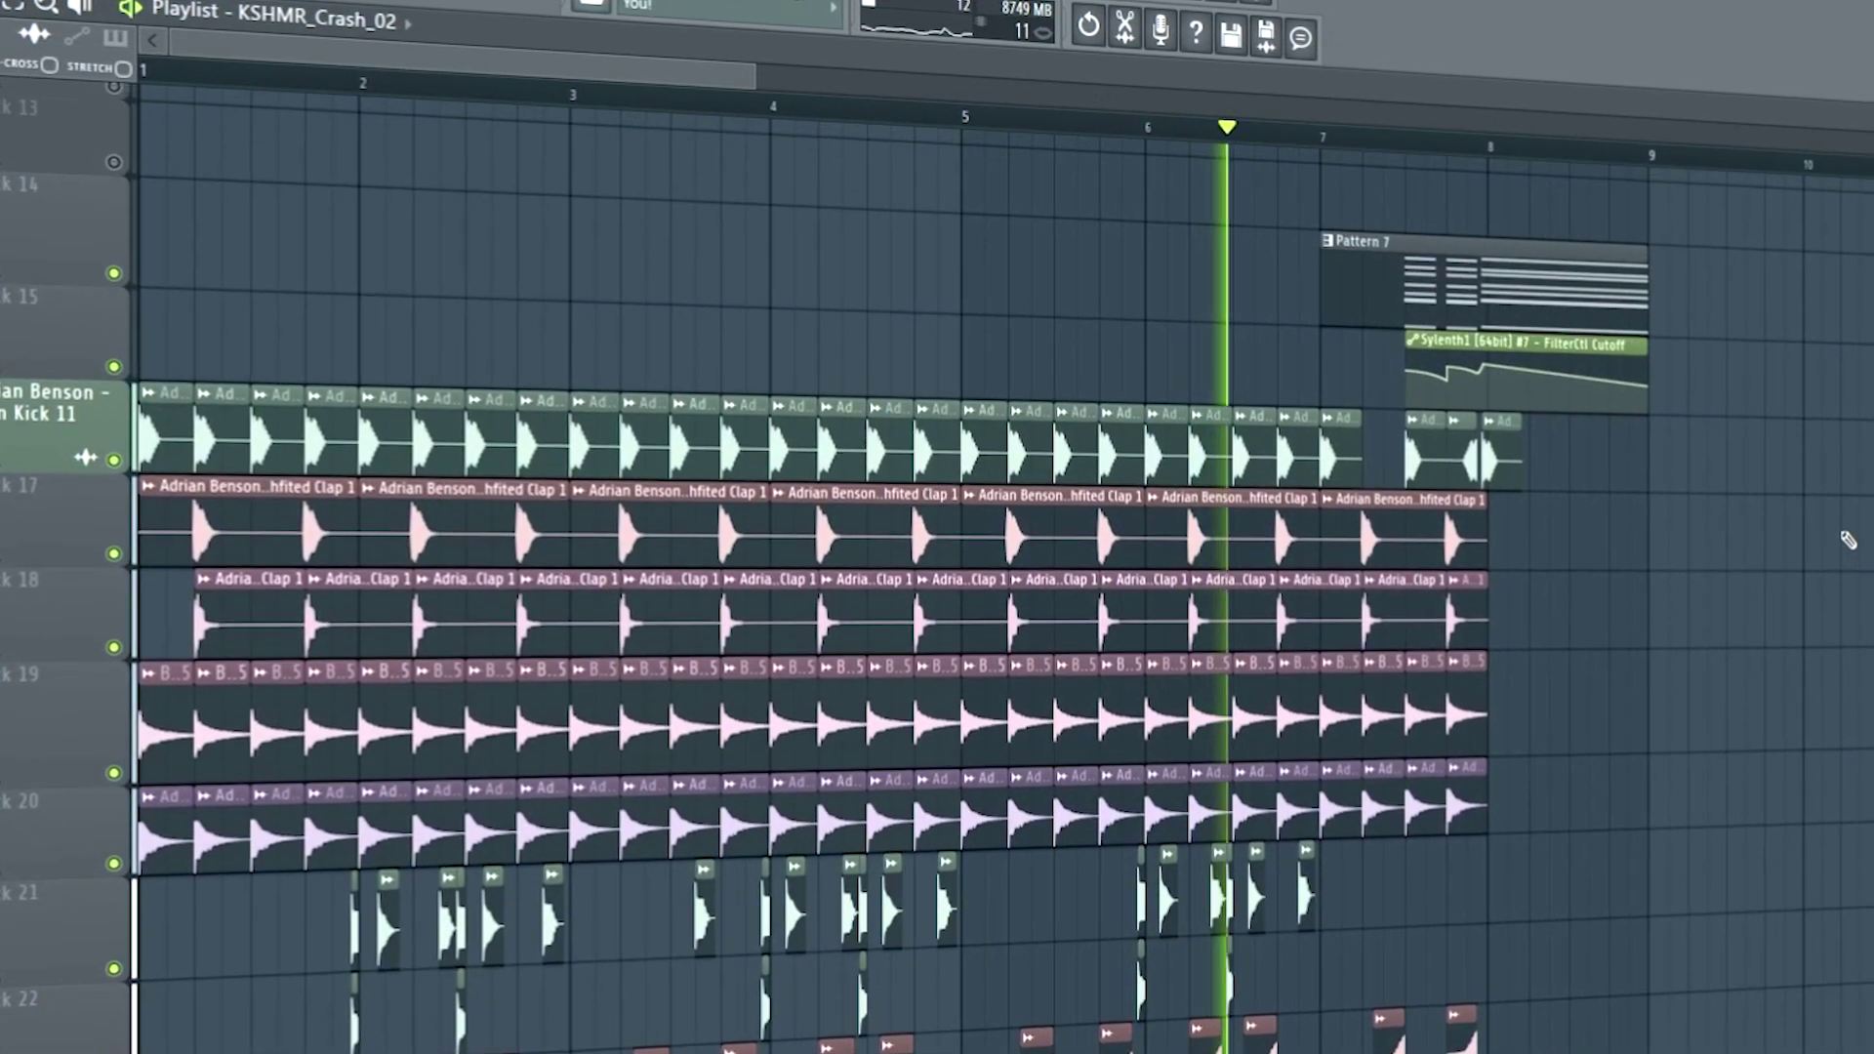